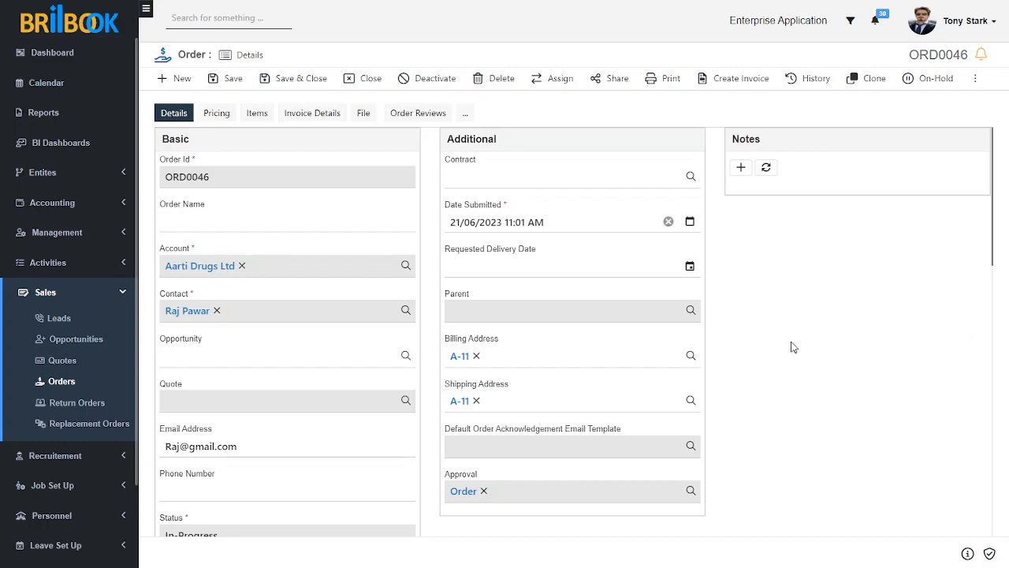
# - Open the Angular Contact Ball Bearings_1 order batch from the Angular Contact Ball Bearings line of the order
pyautogui.scroll(-2, 311, 421)
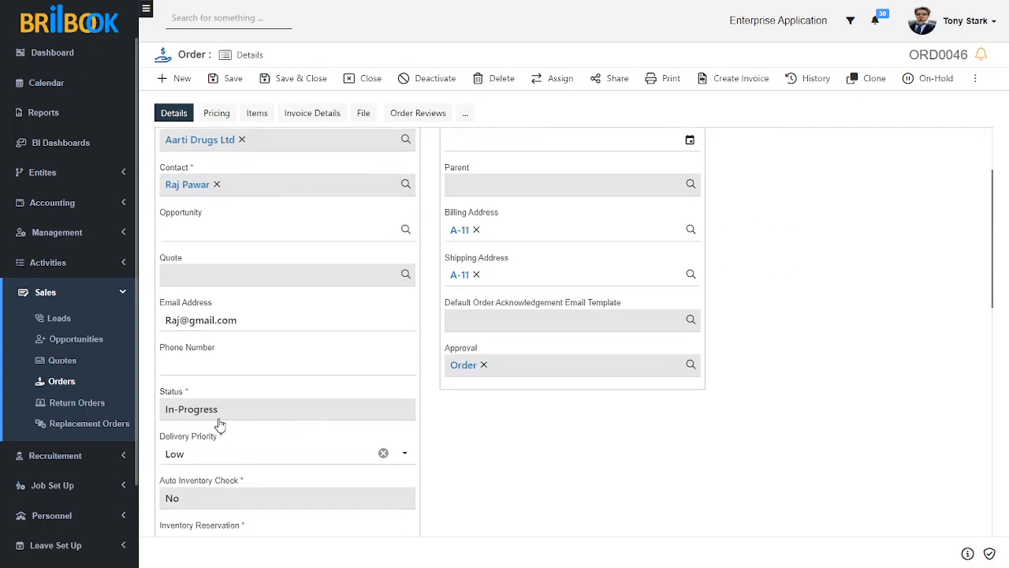
pyautogui.scroll(2, 252, 422)
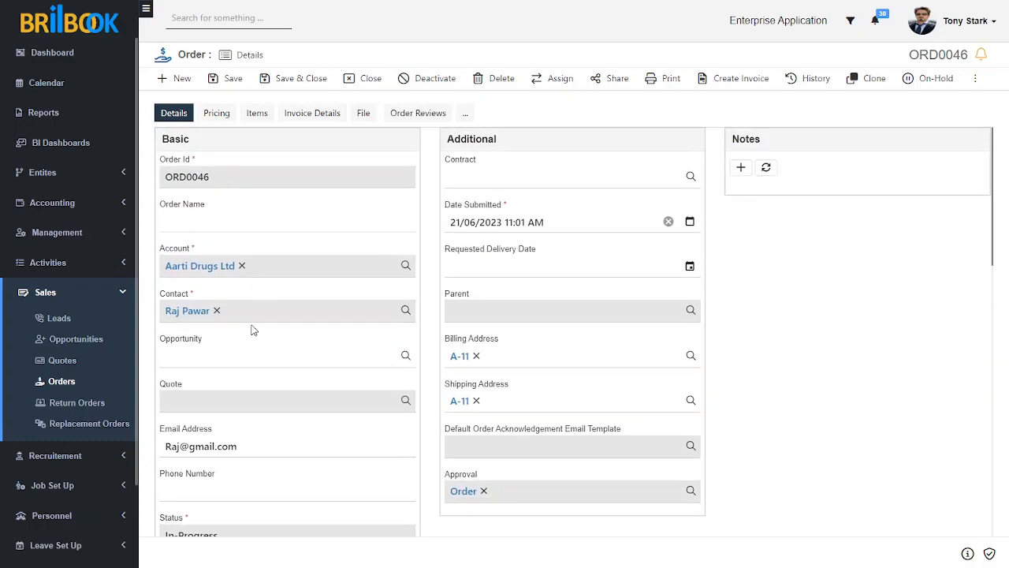
pyautogui.click(257, 116)
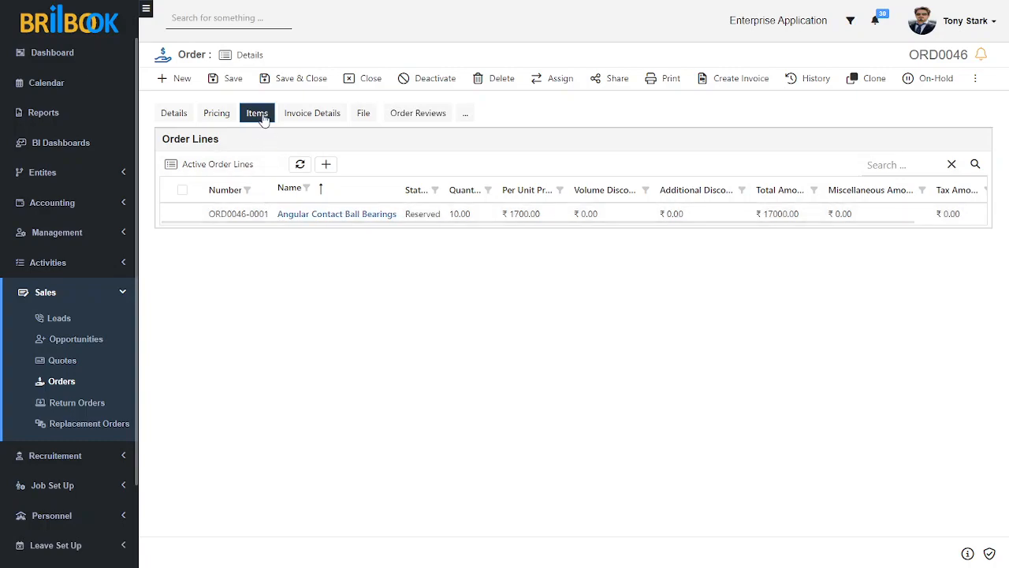
pyautogui.click(316, 220)
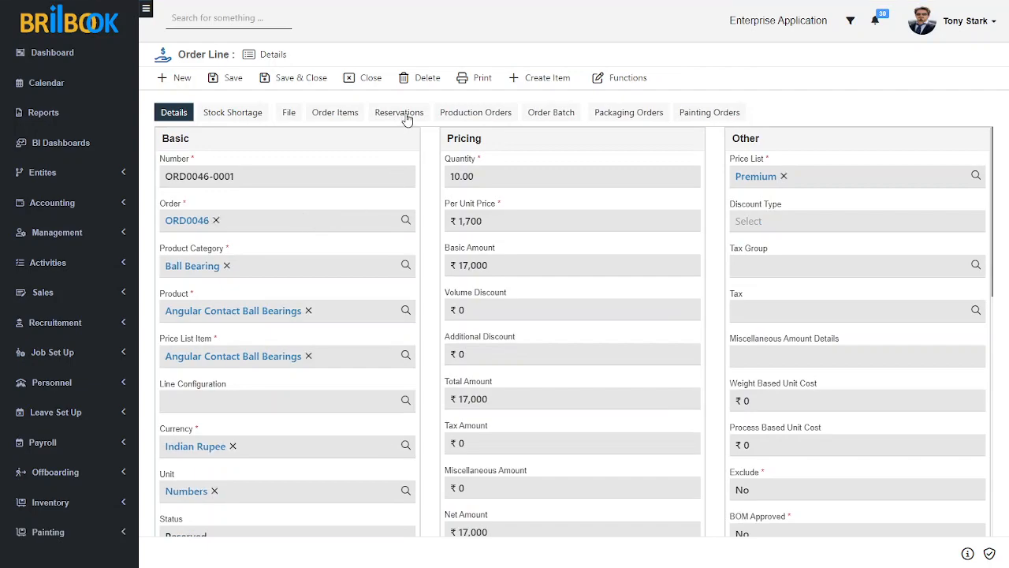
pyautogui.click(556, 114)
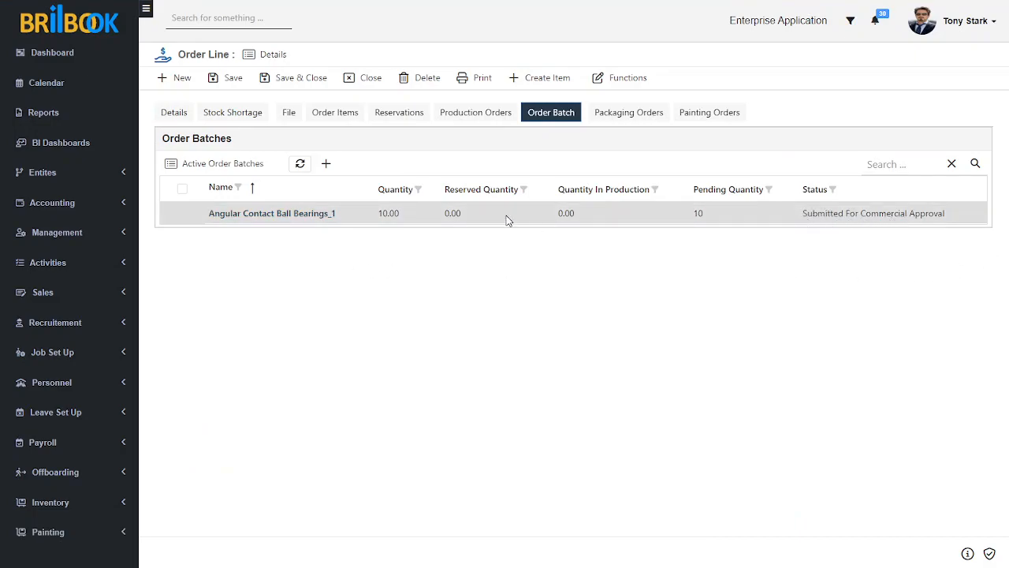
pyautogui.click(245, 214)
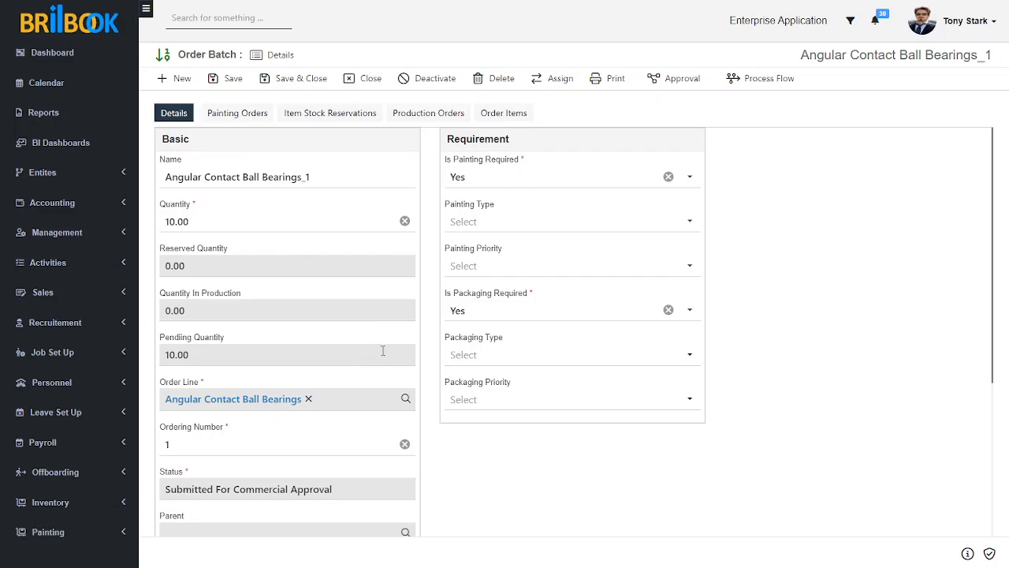
# - Set the order batch's painting type to Special Painting and its painting priority to High
pyautogui.click(511, 227)
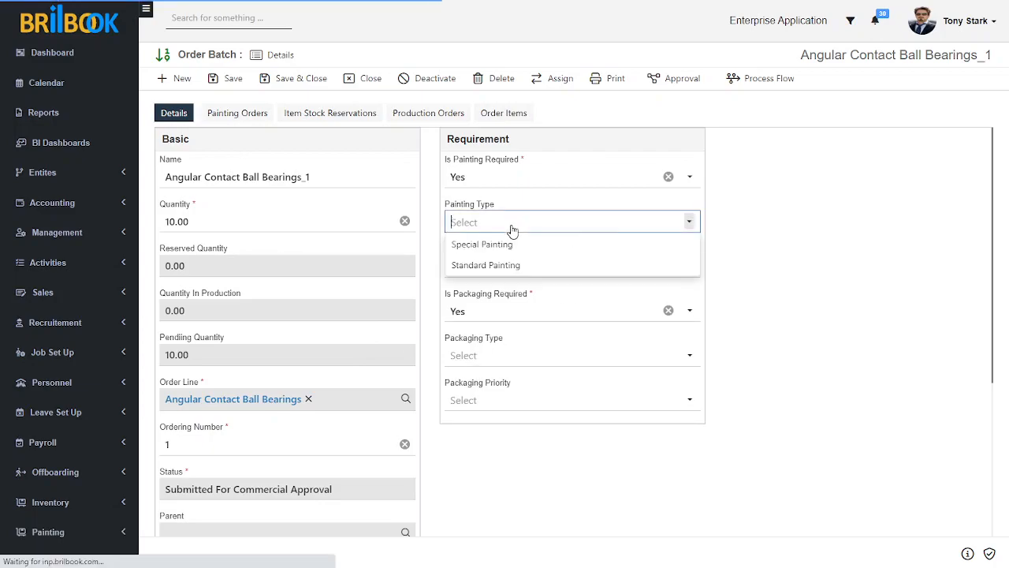
pyautogui.click(485, 247)
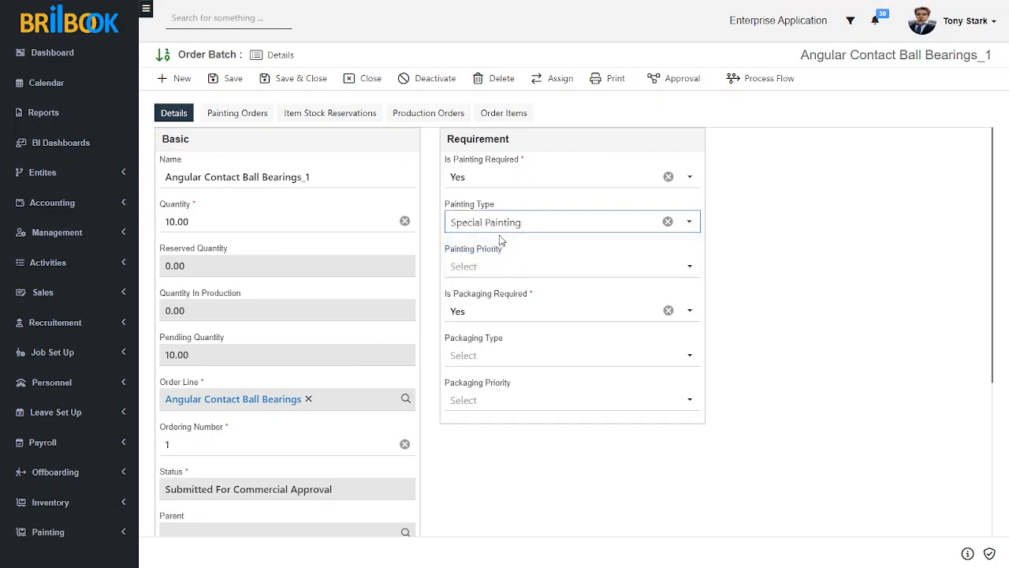
pyautogui.click(507, 271)
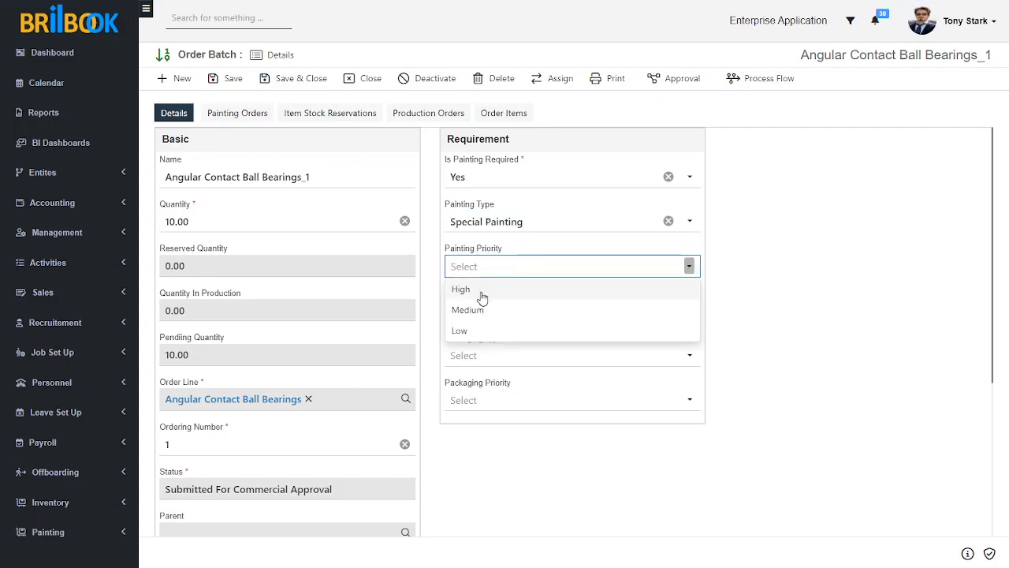
pyautogui.click(473, 291)
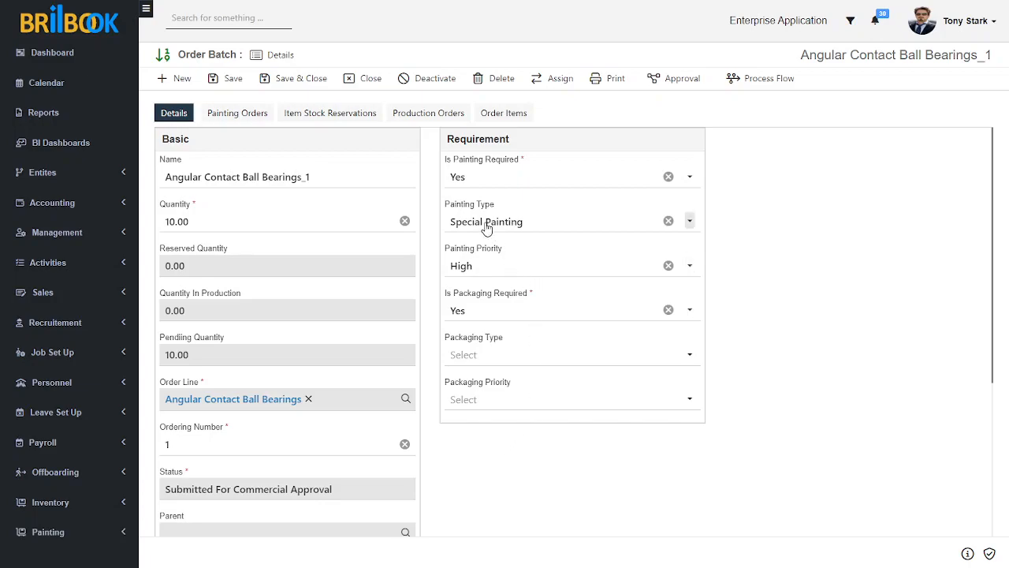
# - Set the order batch's packaging type to Wooden and packaging priority to Medium, and save the record
pyautogui.click(467, 356)
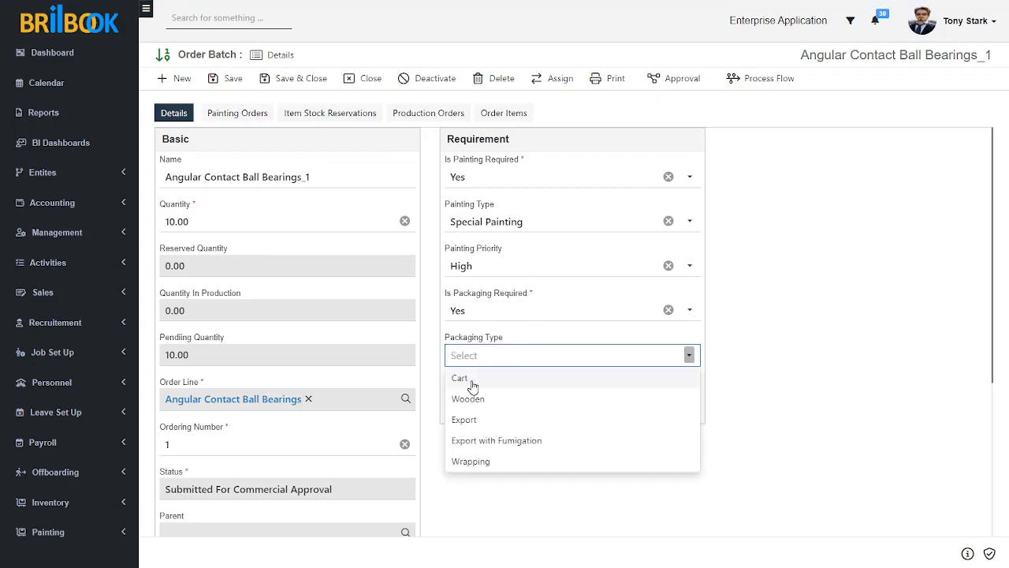
pyautogui.click(473, 399)
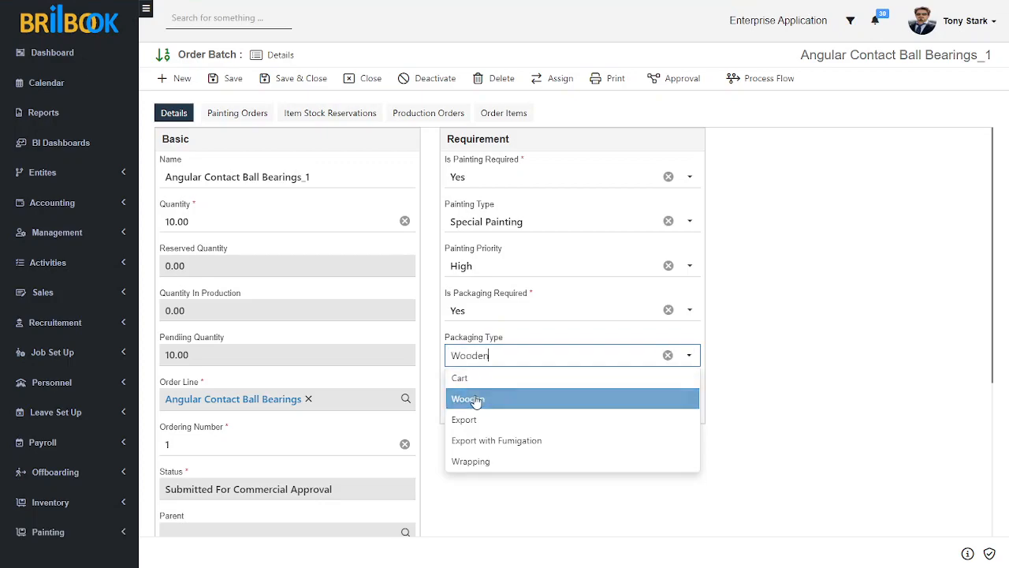
pyautogui.click(504, 404)
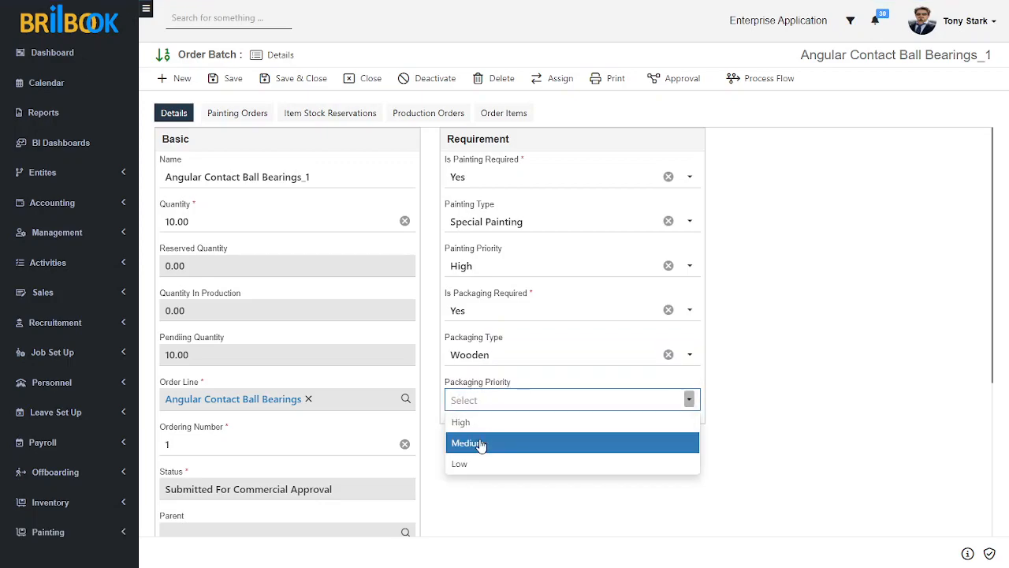
pyautogui.click(483, 439)
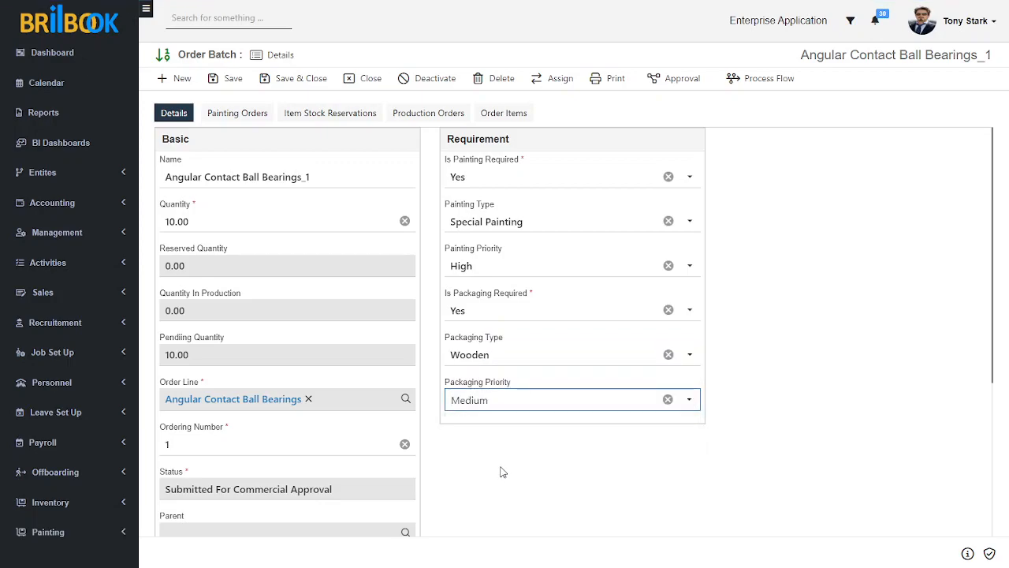
pyautogui.scroll(-1, 505, 469)
pyautogui.scroll(-3, 505, 469)
pyautogui.scroll(3, 502, 468)
pyautogui.click(233, 79)
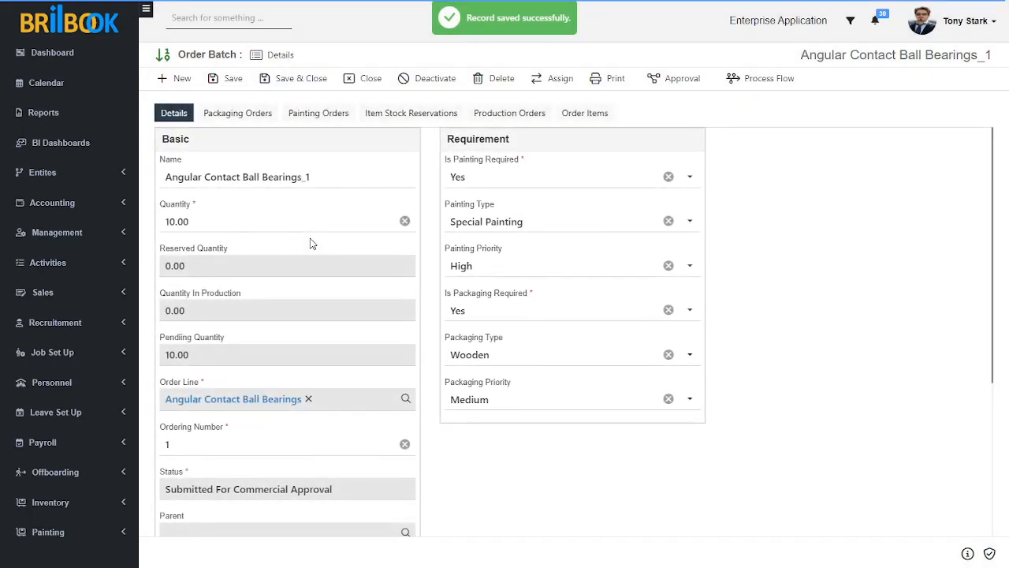
# - Review the saved order batch and approve it
pyautogui.scroll(-1, 462, 387)
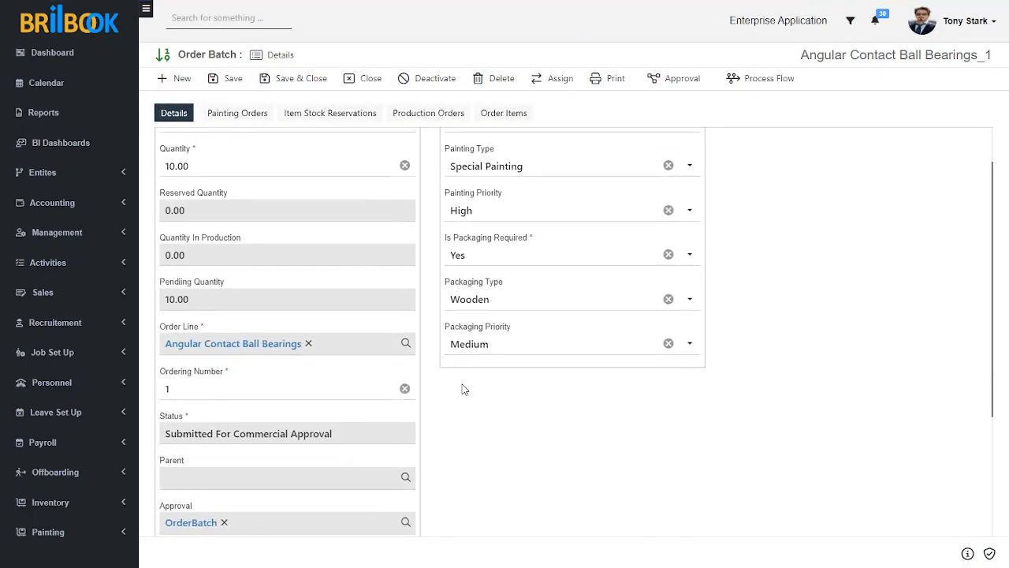
pyautogui.scroll(1, 464, 389)
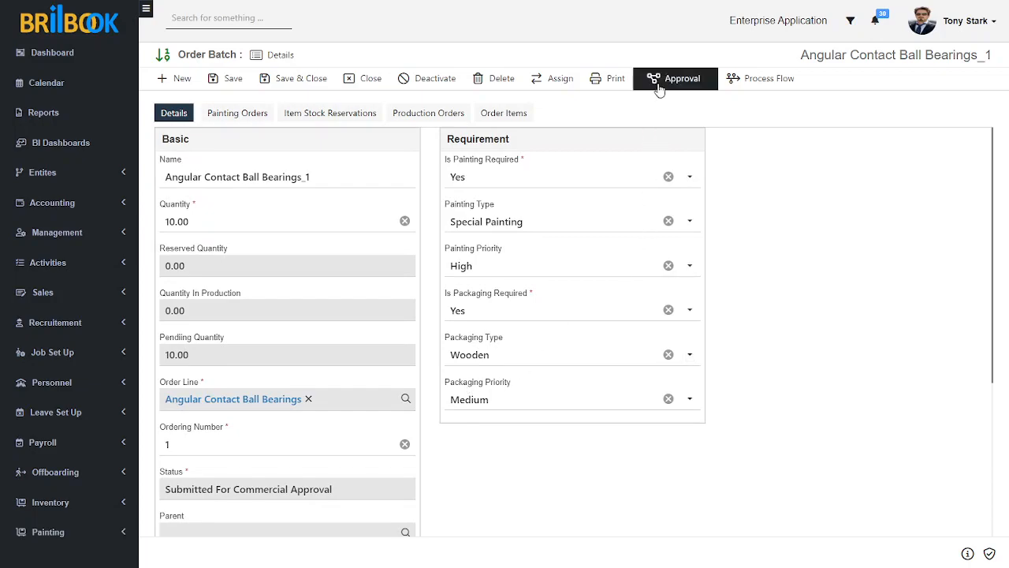
pyautogui.click(662, 81)
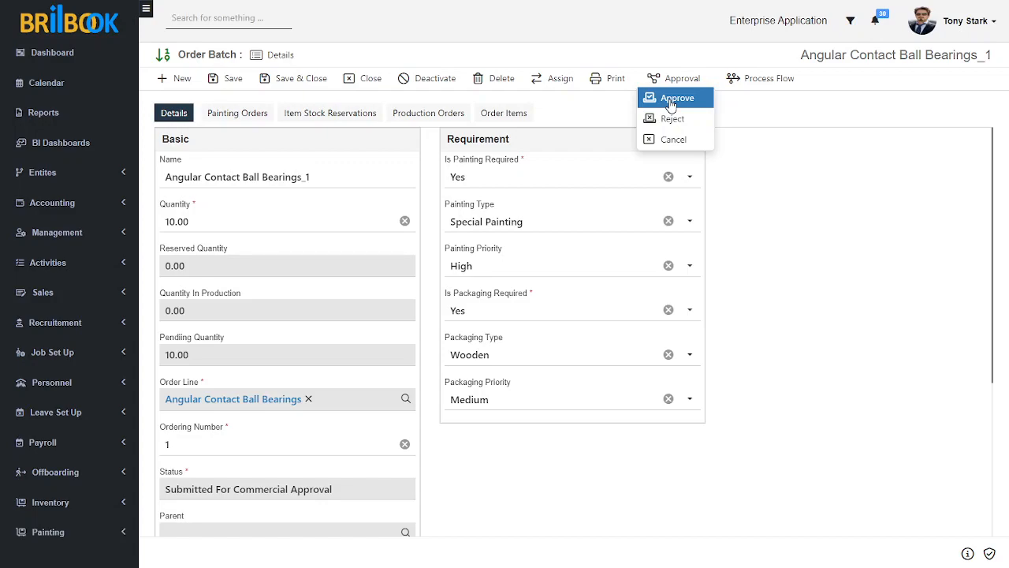
pyautogui.click(671, 101)
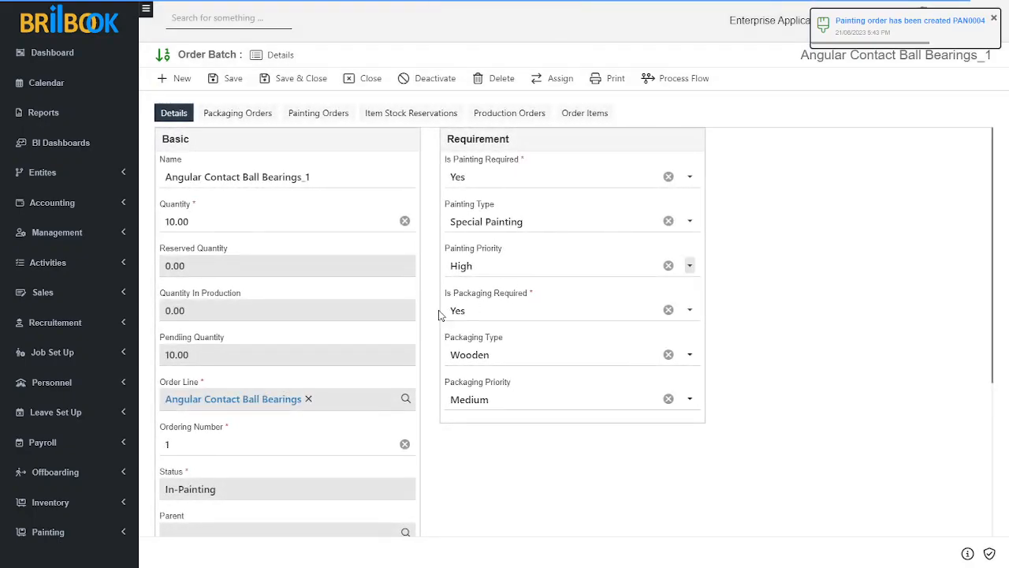
# - Check the approved order batch's status and details, and view its painting orders
pyautogui.scroll(-1, 453, 325)
pyautogui.scroll(-1, 457, 325)
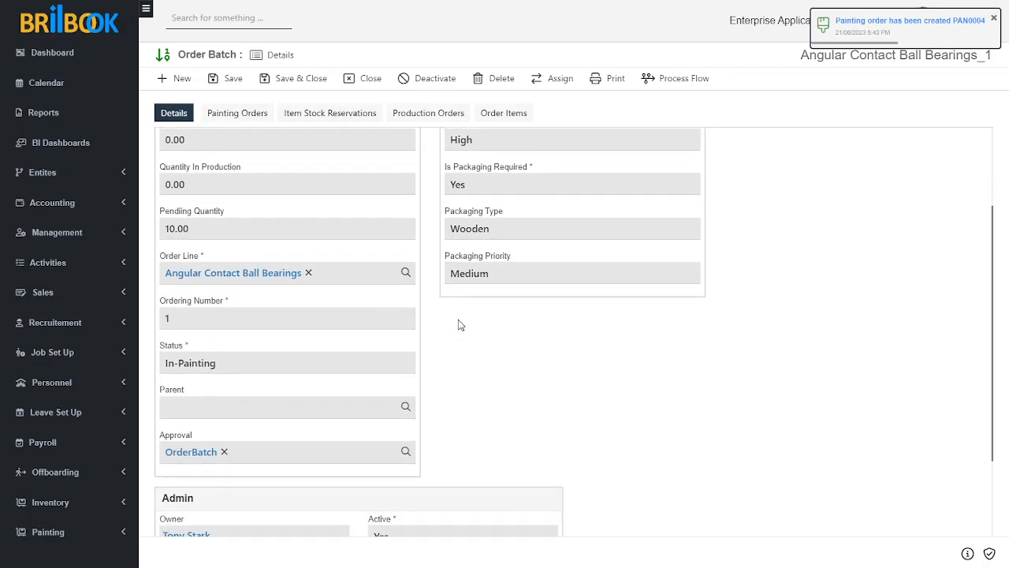
pyautogui.scroll(-1, 459, 324)
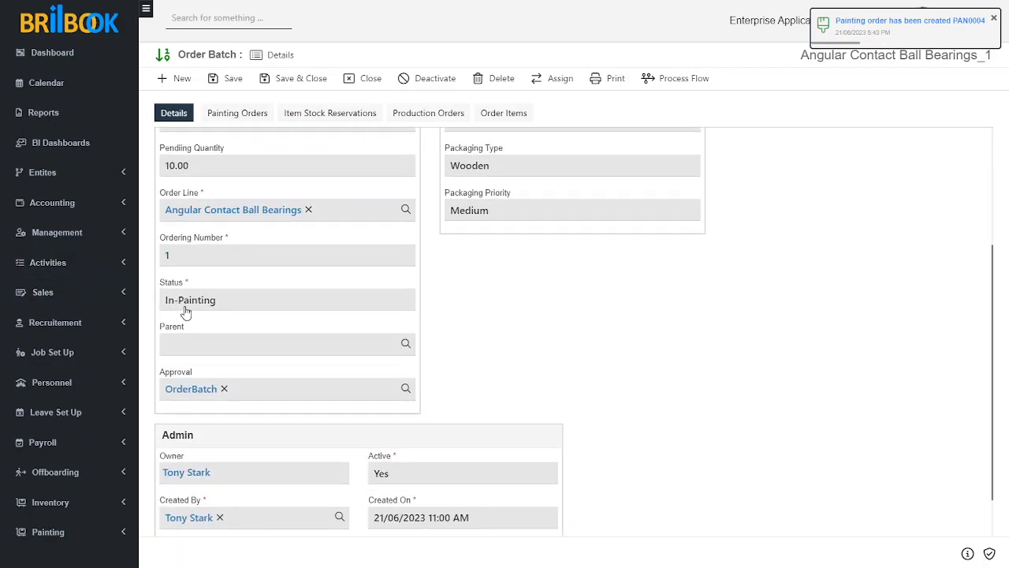
pyautogui.scroll(2, 388, 333)
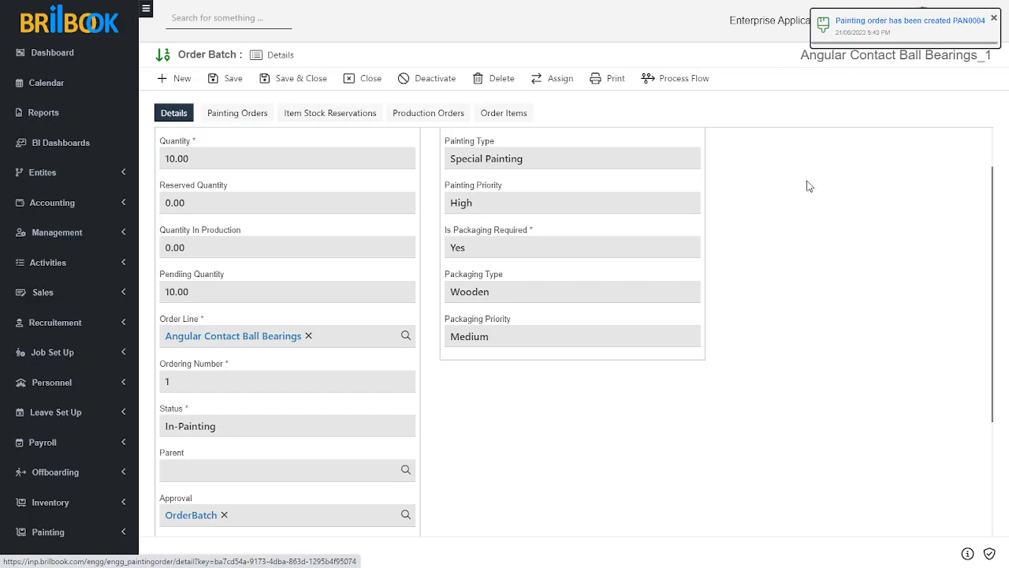
pyautogui.scroll(1, 718, 277)
pyautogui.click(238, 114)
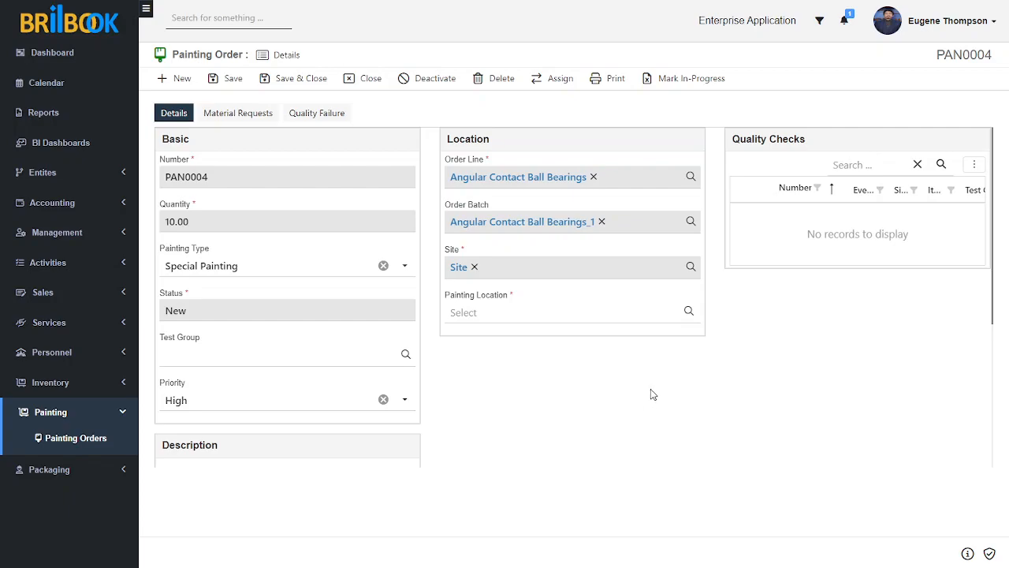
# - Set the painting order's location to AB-9 from the Warehouse Zone Location operation locations and save the record
pyautogui.click(532, 316)
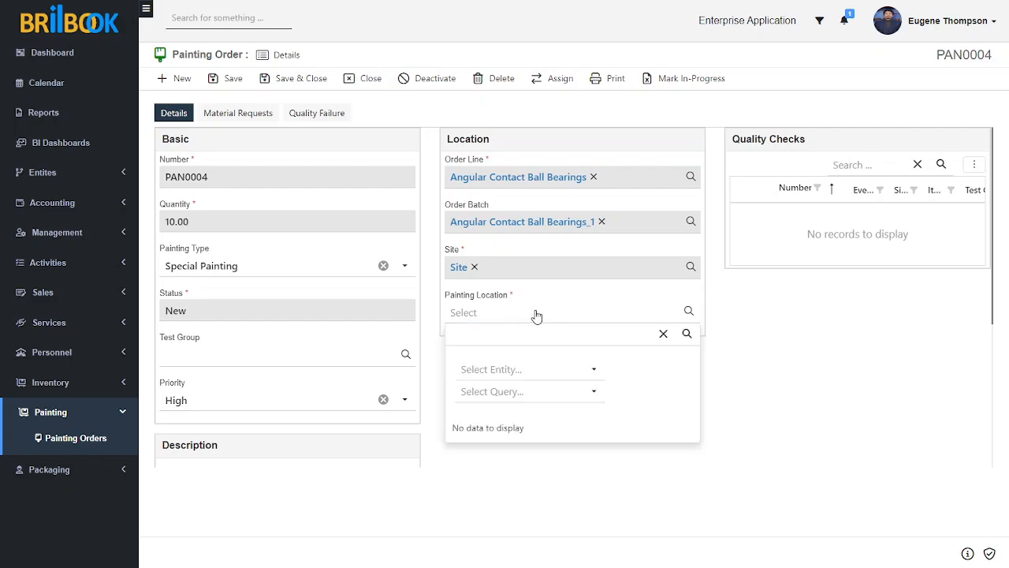
pyautogui.click(541, 372)
pyautogui.click(517, 398)
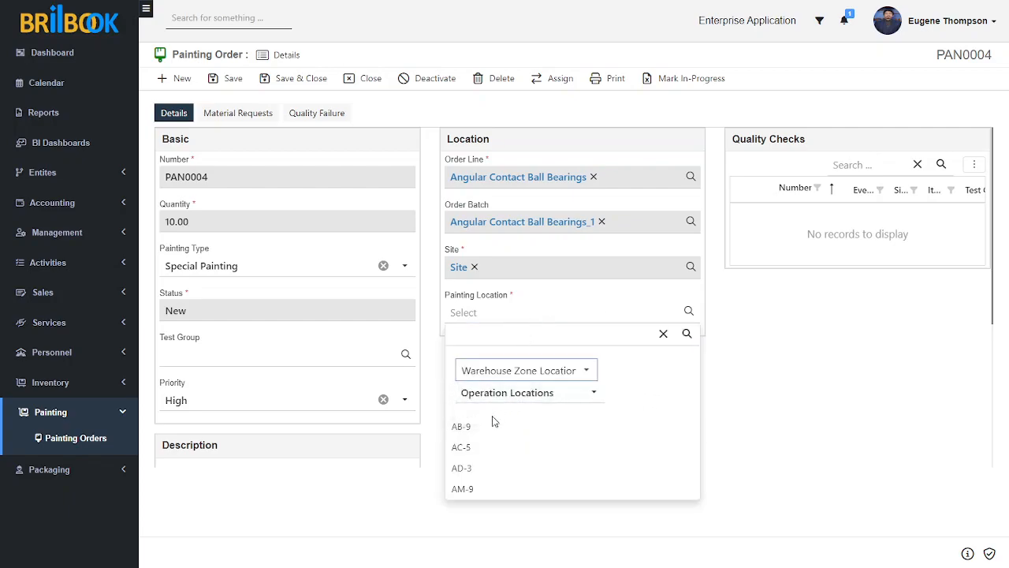
pyautogui.click(482, 427)
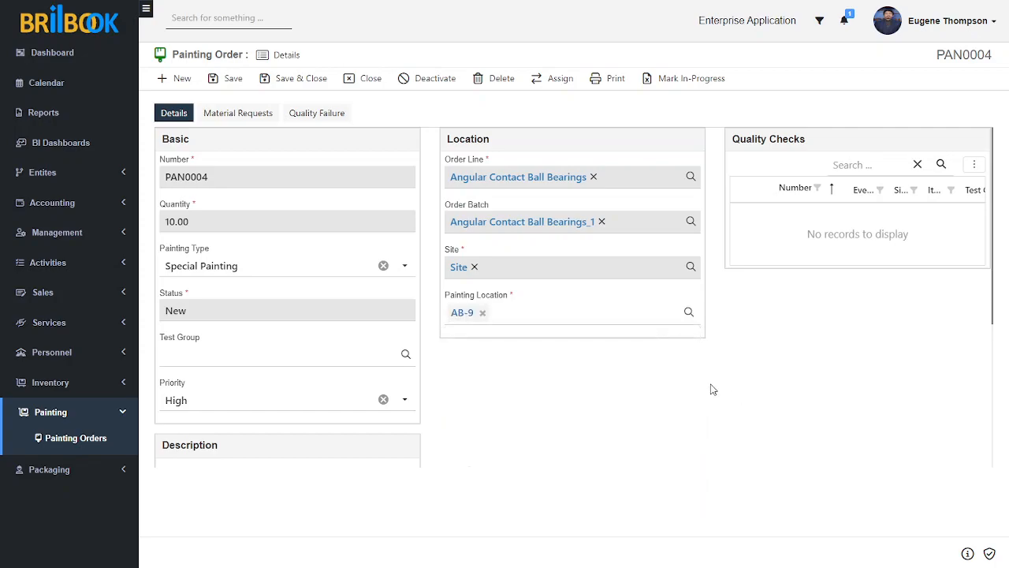
pyautogui.click(233, 79)
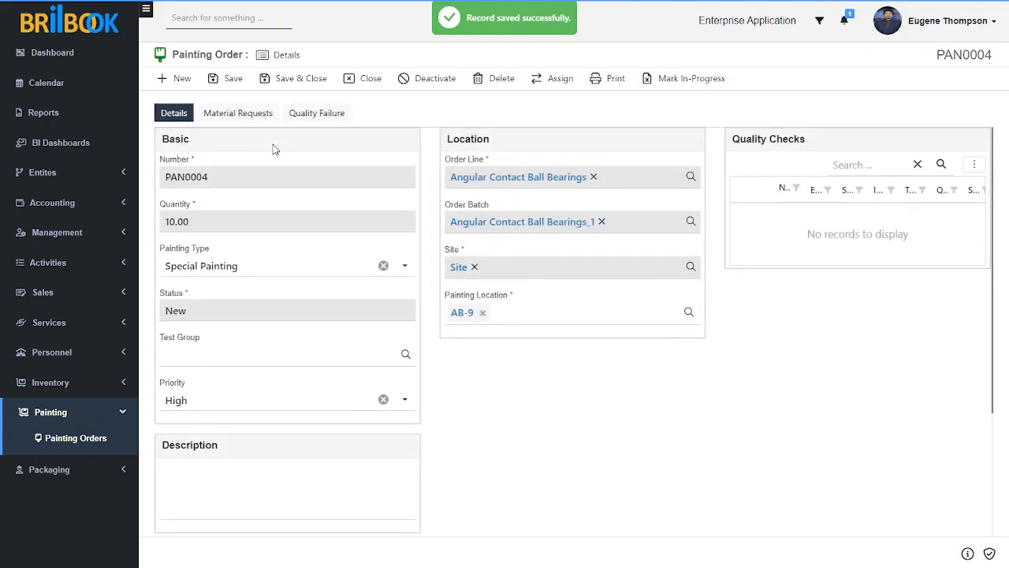
# - Mark the painting order as in-progress and then as complete
pyautogui.click(691, 79)
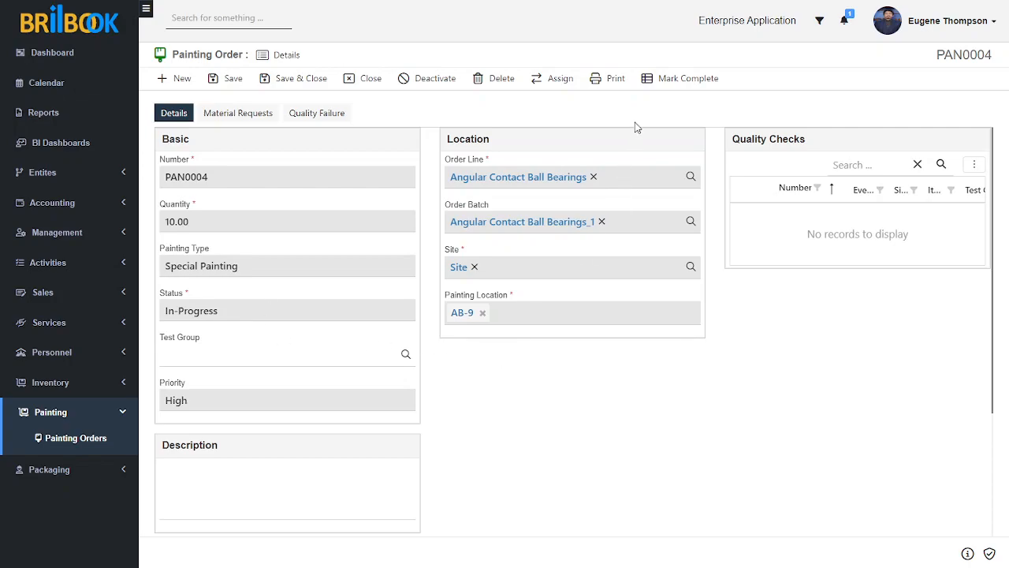
pyautogui.click(675, 81)
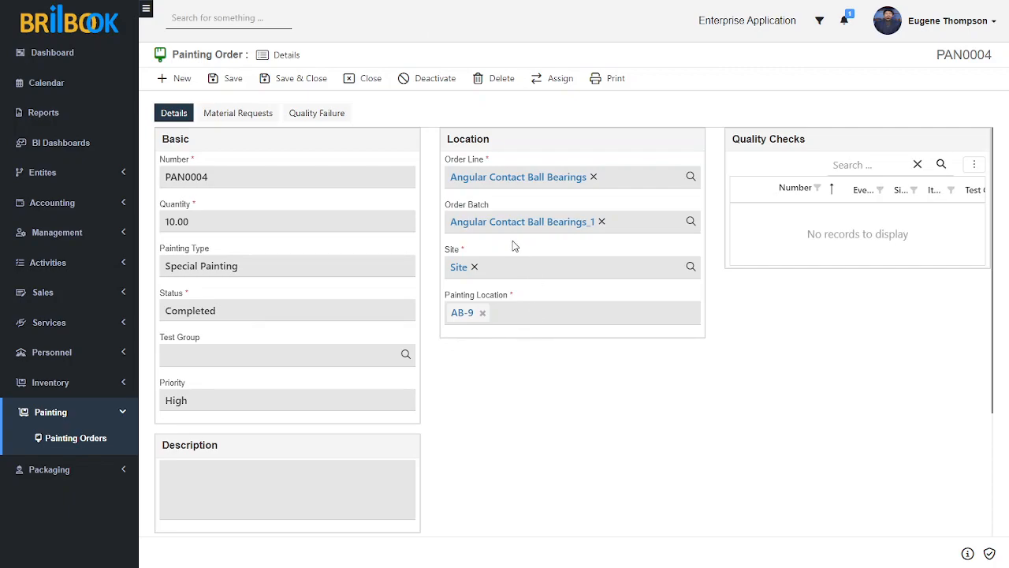
# - Open the packaging order of the Angular Contact Ball Bearings_1 order batch linked to the painting order
pyautogui.click(479, 228)
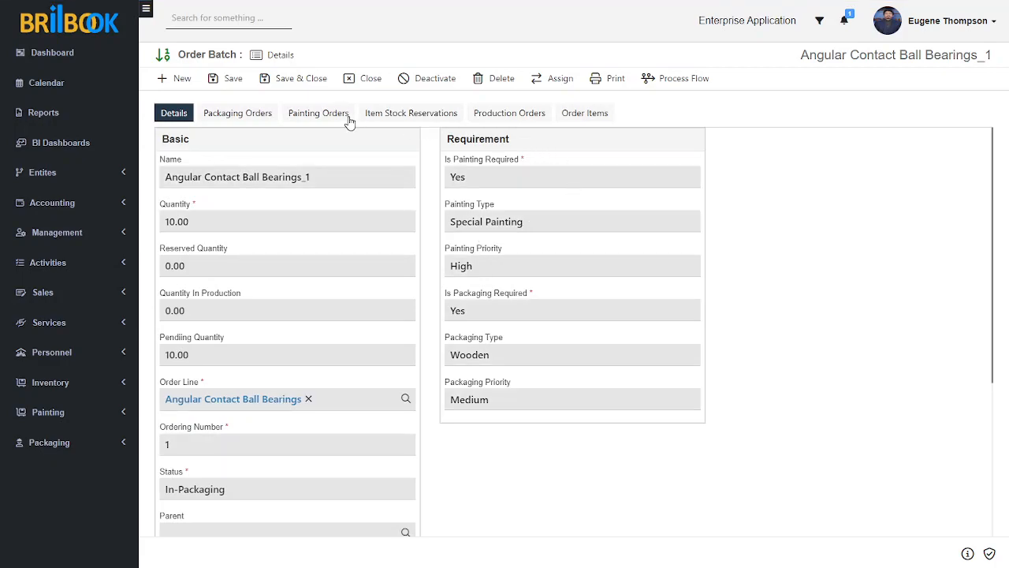
pyautogui.click(245, 115)
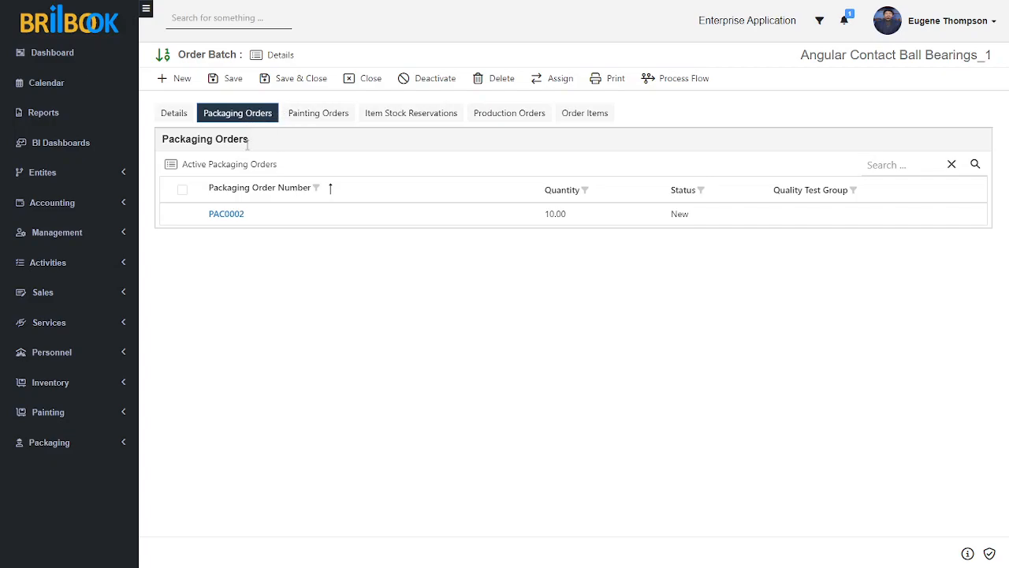
pyautogui.click(227, 215)
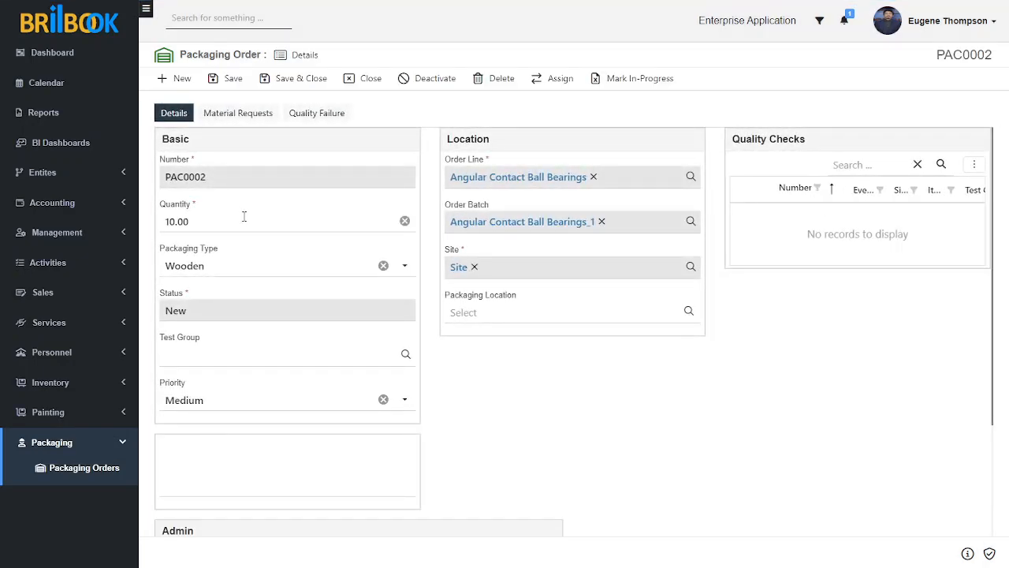
# - Save the packaging order with AB-9 from the Warehouse Zone Location operation locations as packaging location, and mark it in-progress
pyautogui.click(496, 312)
pyautogui.click(521, 374)
pyautogui.click(511, 392)
pyautogui.click(479, 432)
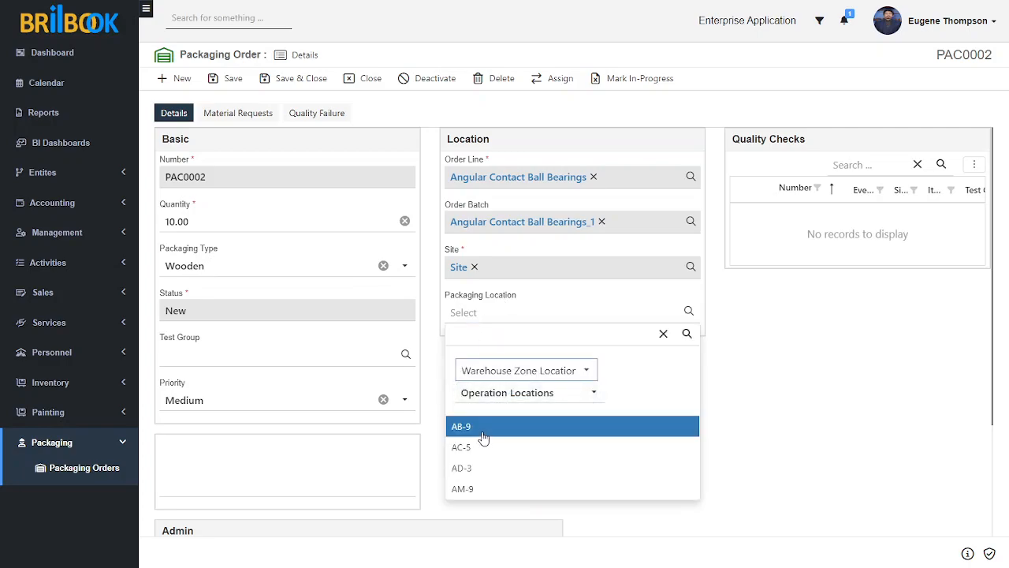
pyautogui.click(234, 79)
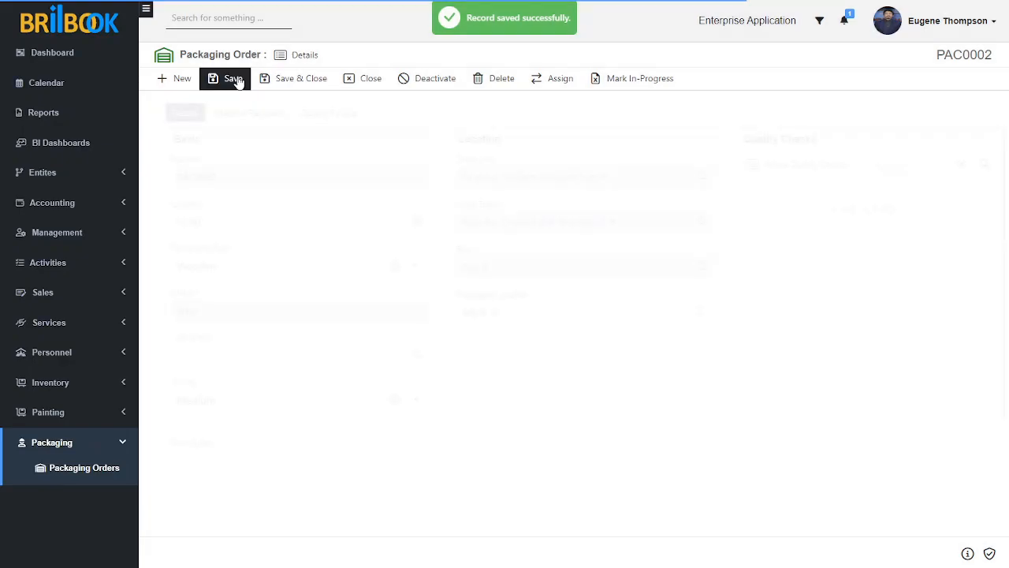
pyautogui.click(635, 82)
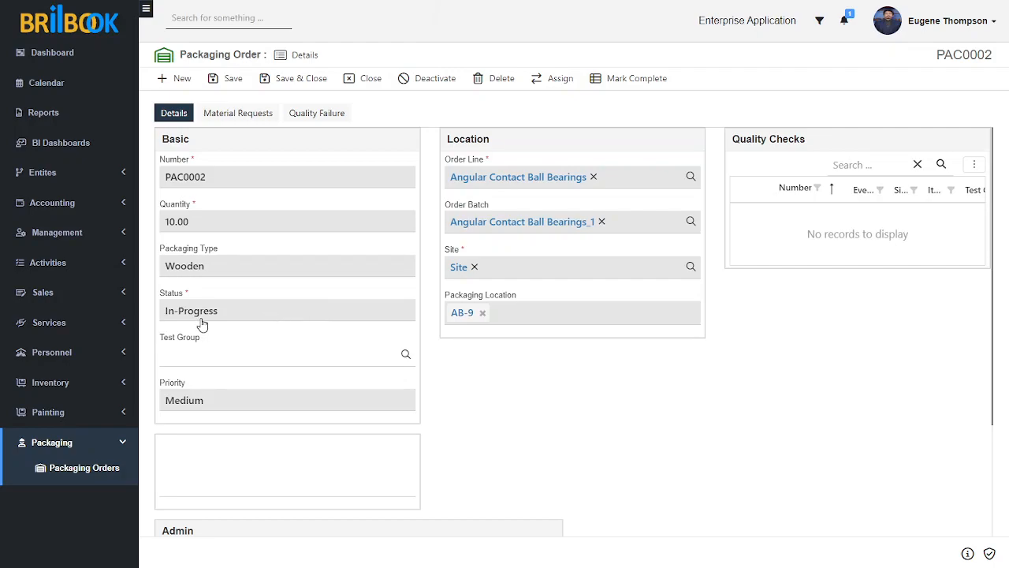
# - Mark the packaging order as complete and open its linked order batch to check the batch's status
pyautogui.click(626, 79)
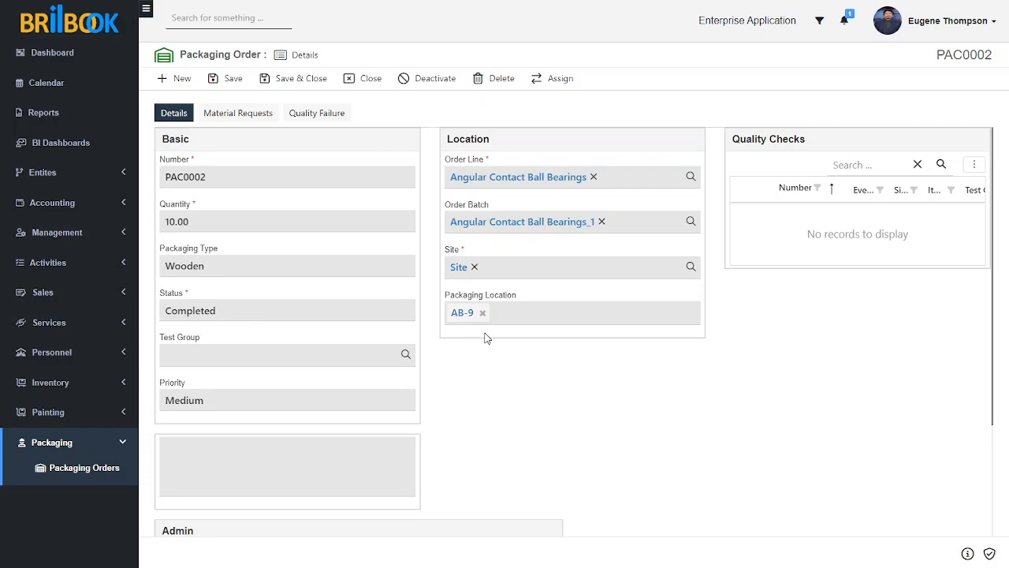
pyautogui.click(497, 227)
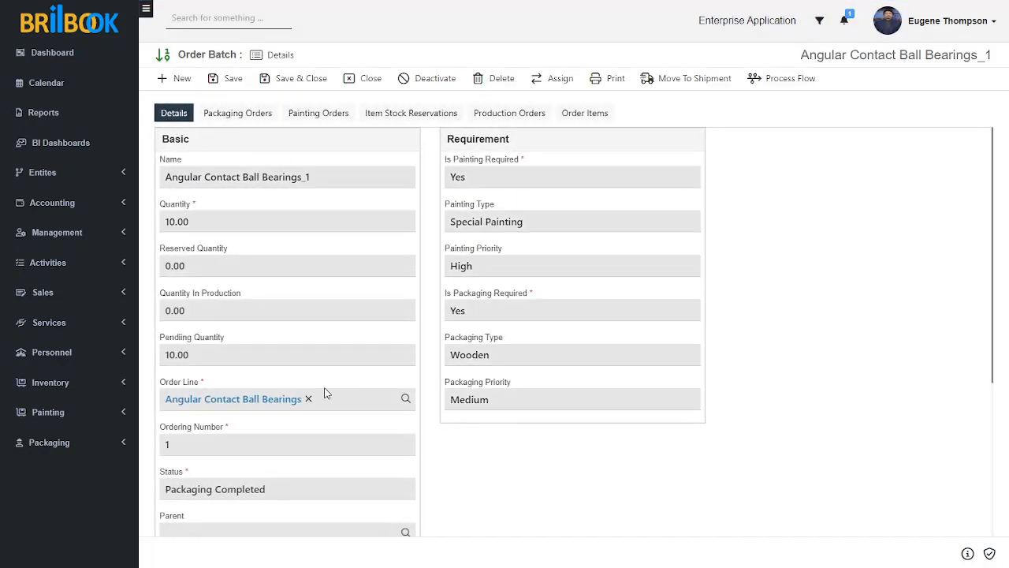
pyautogui.scroll(-1, 311, 401)
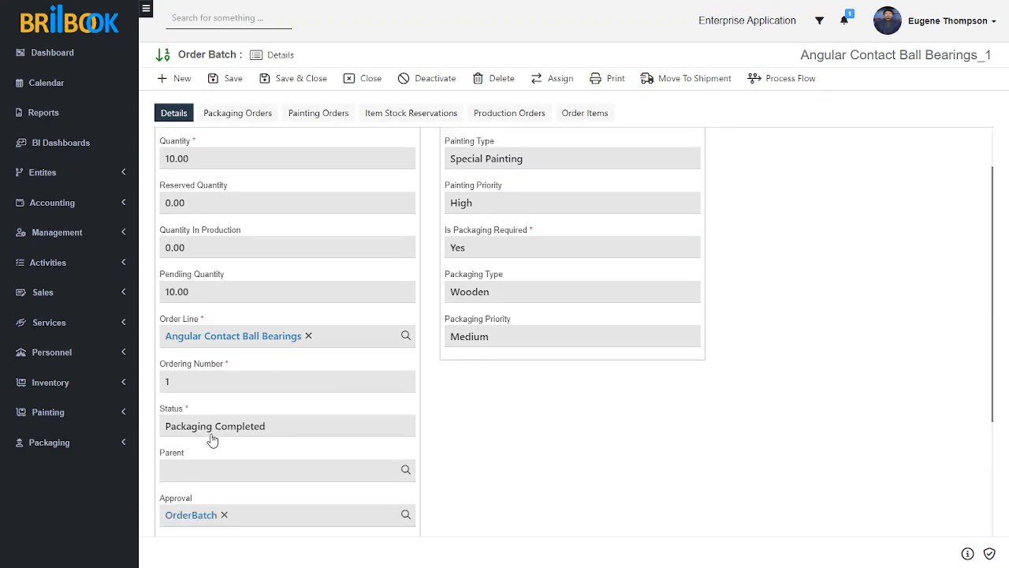
pyautogui.scroll(1, 474, 447)
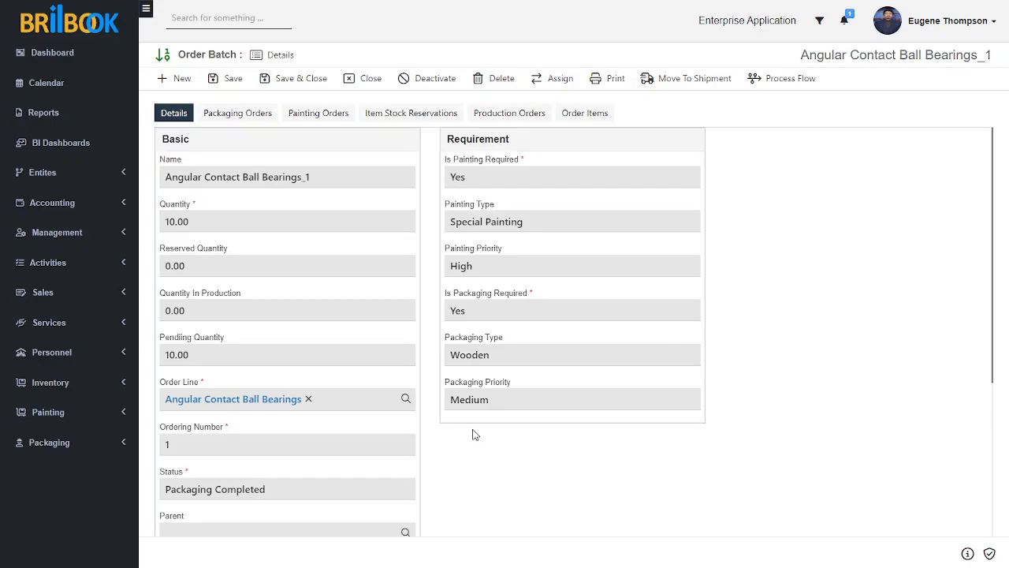
# - Open the Angular Contact Ball Bearings order line from the batch and review its details
pyautogui.click(273, 399)
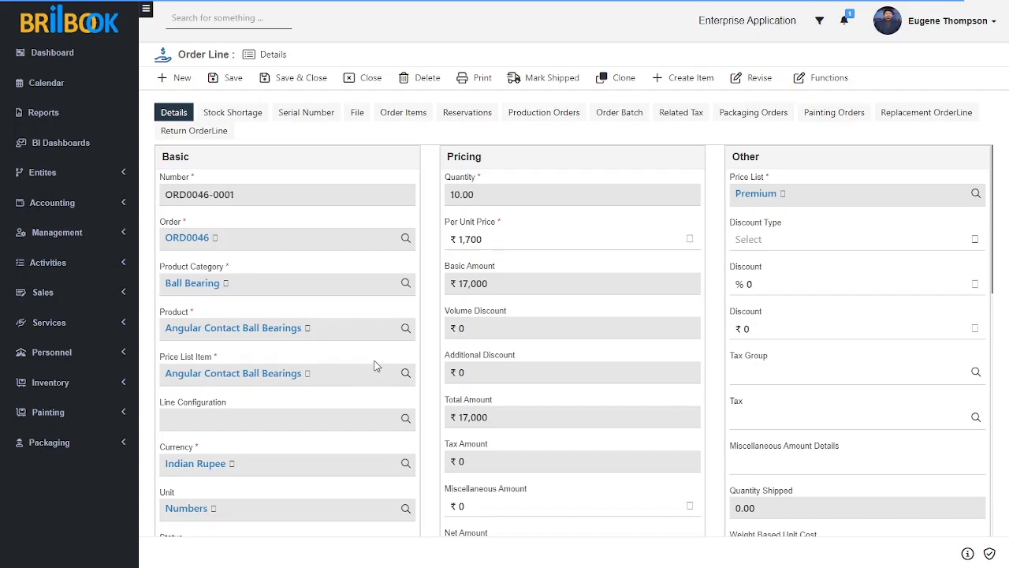
pyautogui.scroll(-2, 339, 370)
pyautogui.scroll(-1, 332, 378)
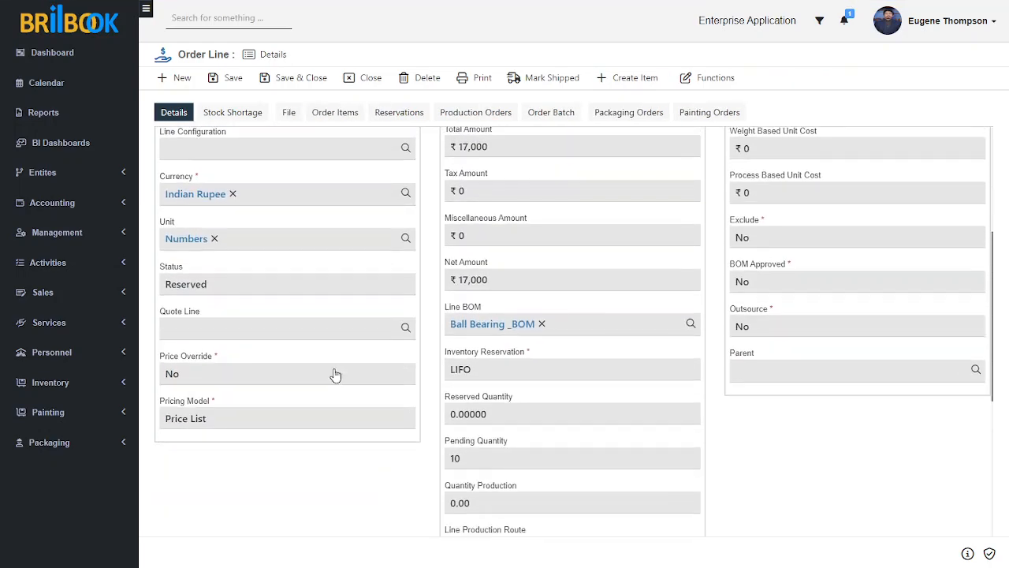
pyautogui.scroll(2, 364, 372)
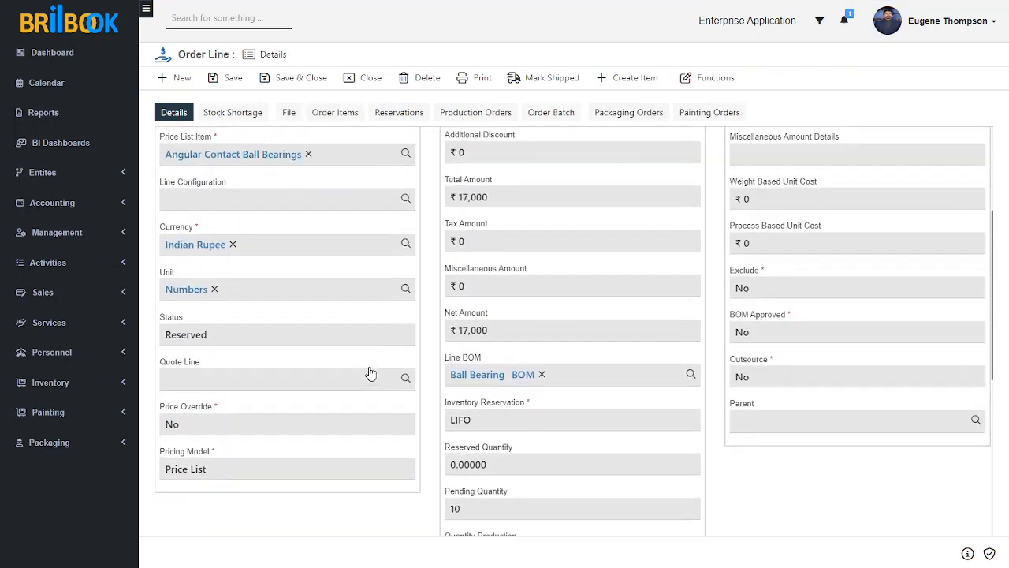
pyautogui.scroll(1, 364, 371)
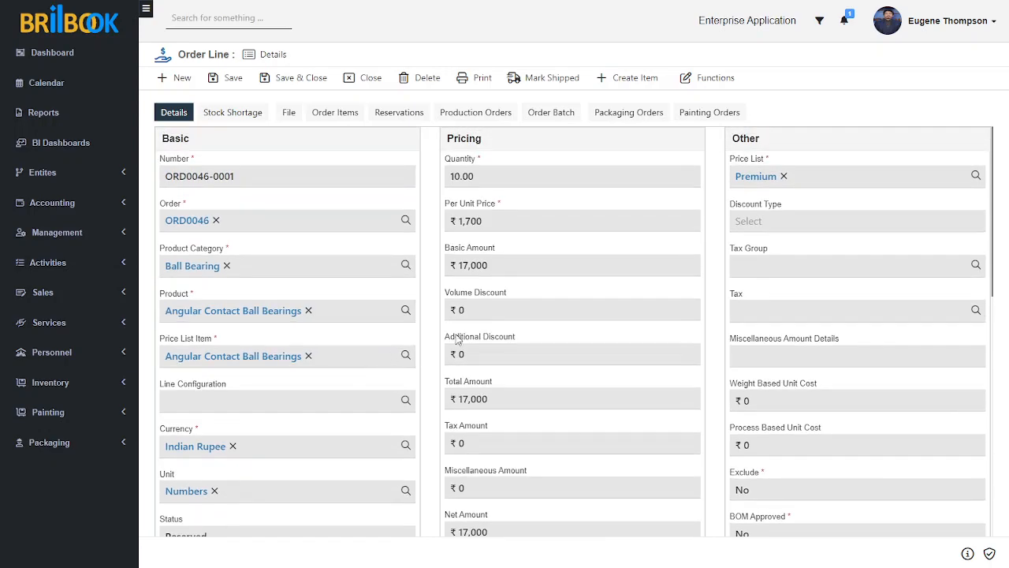
# - Create the order line's order items and change all of them to Ready To Shipment
pyautogui.click(629, 83)
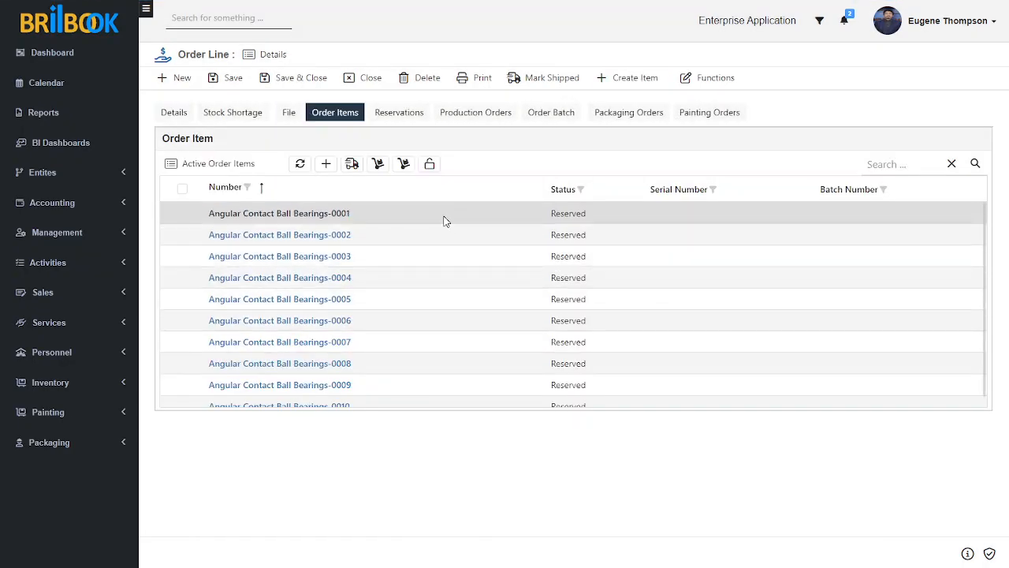
pyautogui.click(183, 189)
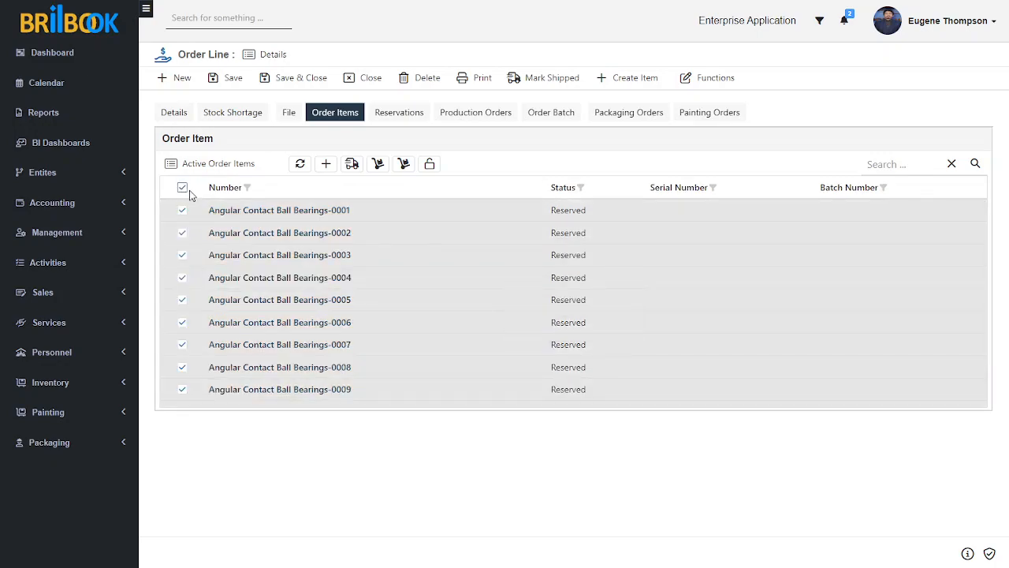
pyautogui.click(353, 165)
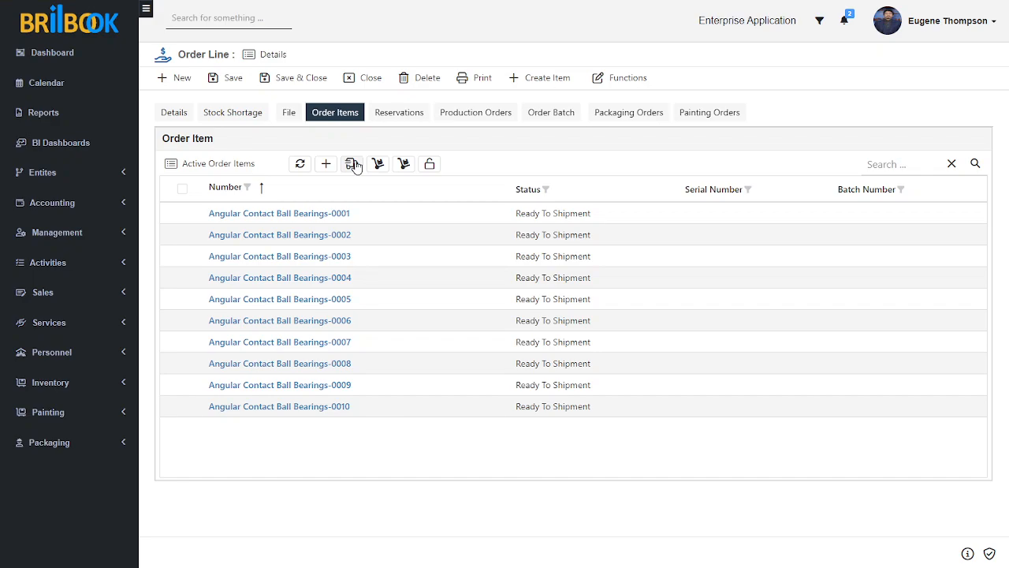
# - Check the order line's status in its details and review its order items
pyautogui.click(173, 113)
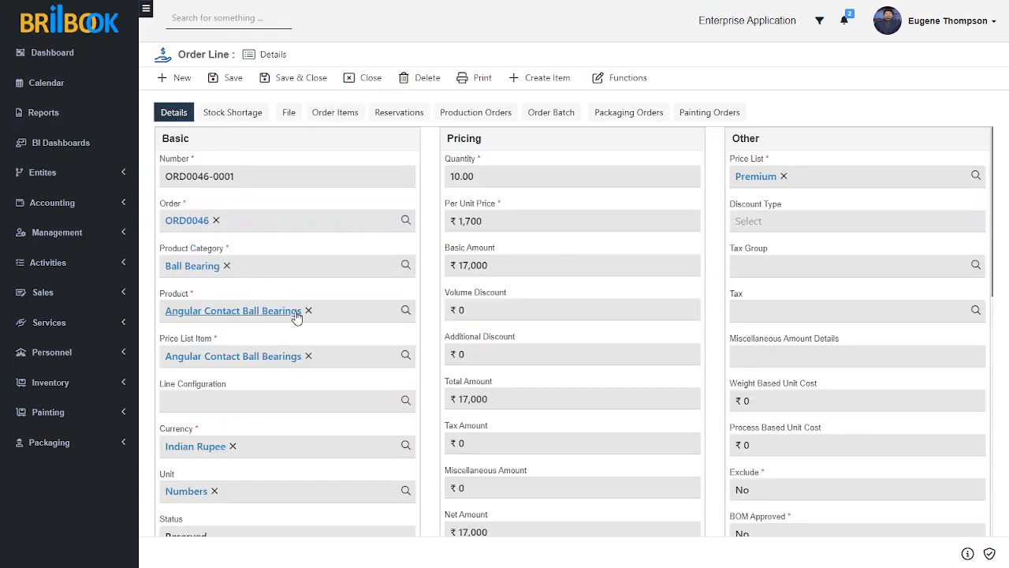
pyautogui.scroll(-2, 297, 323)
pyautogui.scroll(2, 342, 320)
pyautogui.click(329, 115)
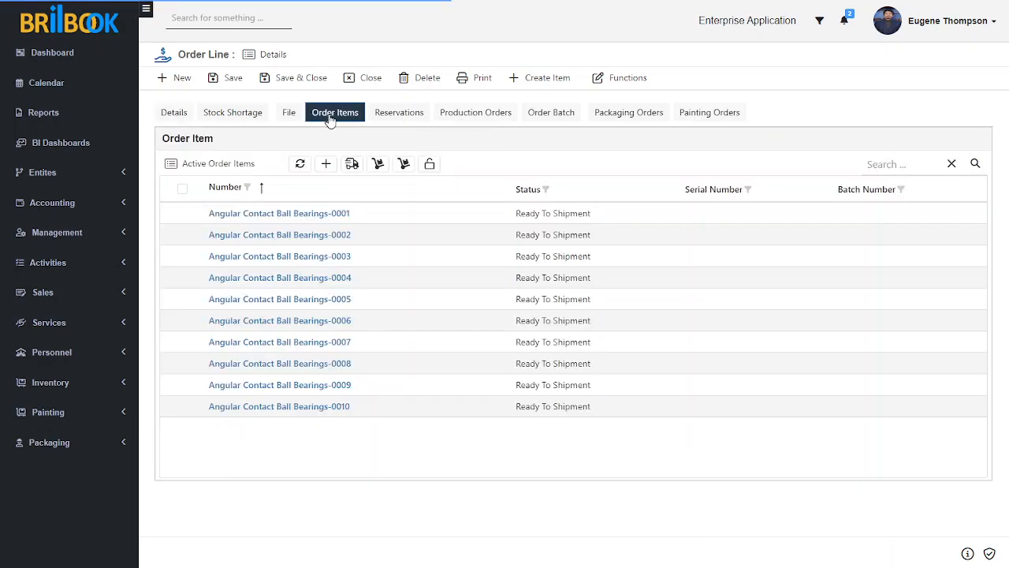
pyautogui.click(181, 118)
pyautogui.scroll(-1, 268, 256)
pyautogui.scroll(-2, 266, 257)
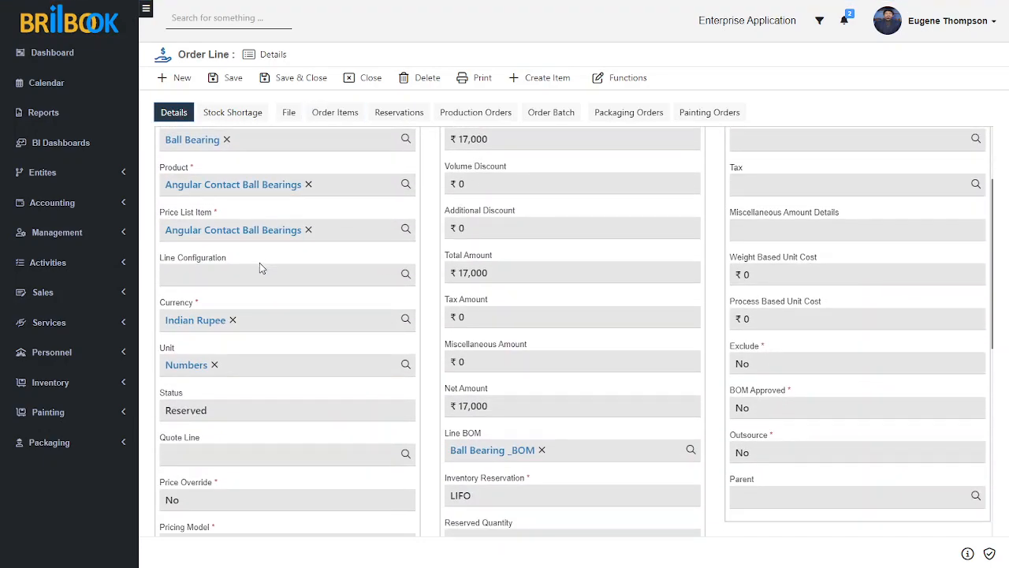
pyautogui.scroll(2, 260, 316)
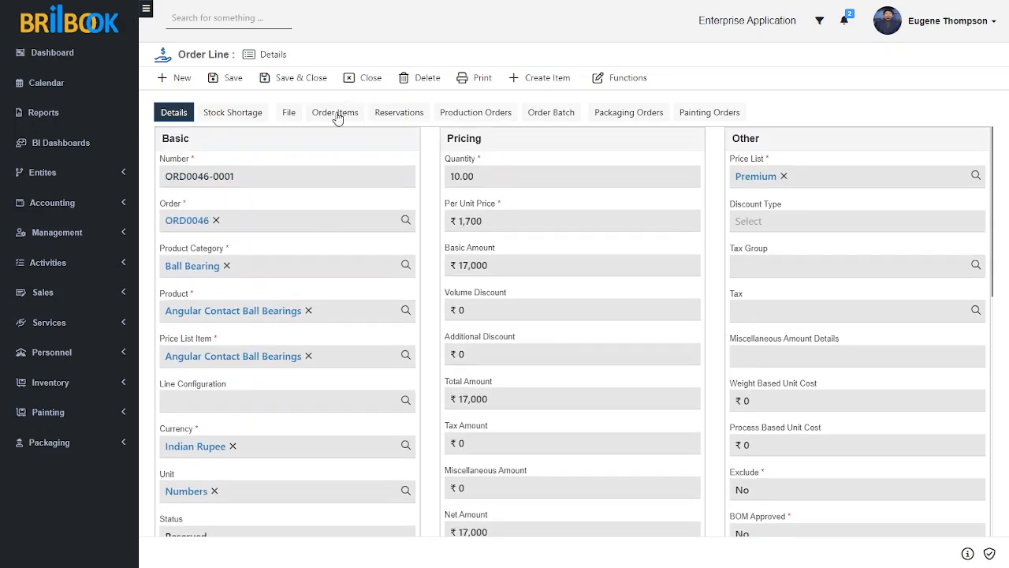
pyautogui.click(338, 116)
pyautogui.click(312, 280)
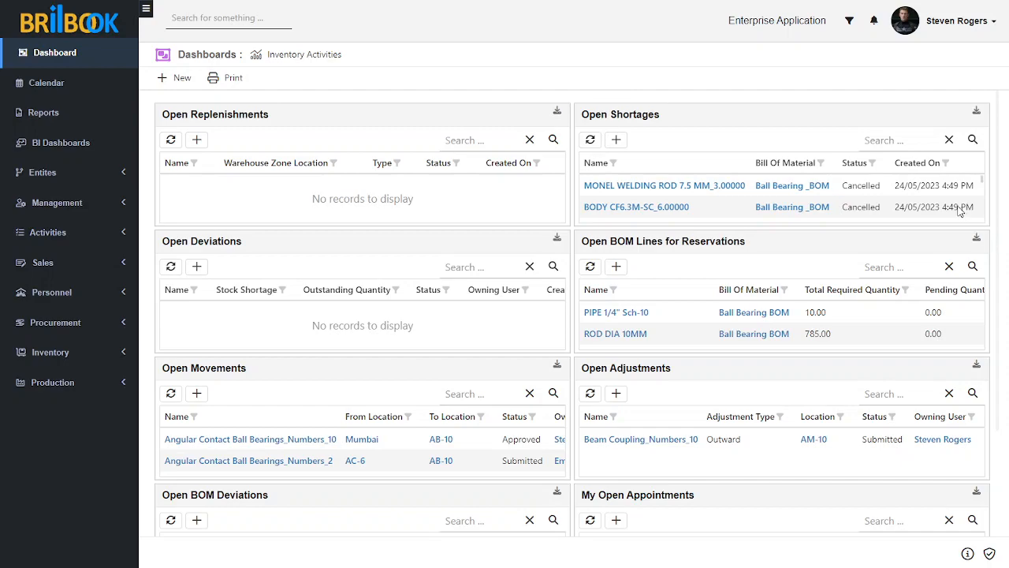
# - Create and save a new inventory load with status Loaded and vehicle number 4603
pyautogui.click(119, 355)
pyautogui.scroll(-2, 70, 418)
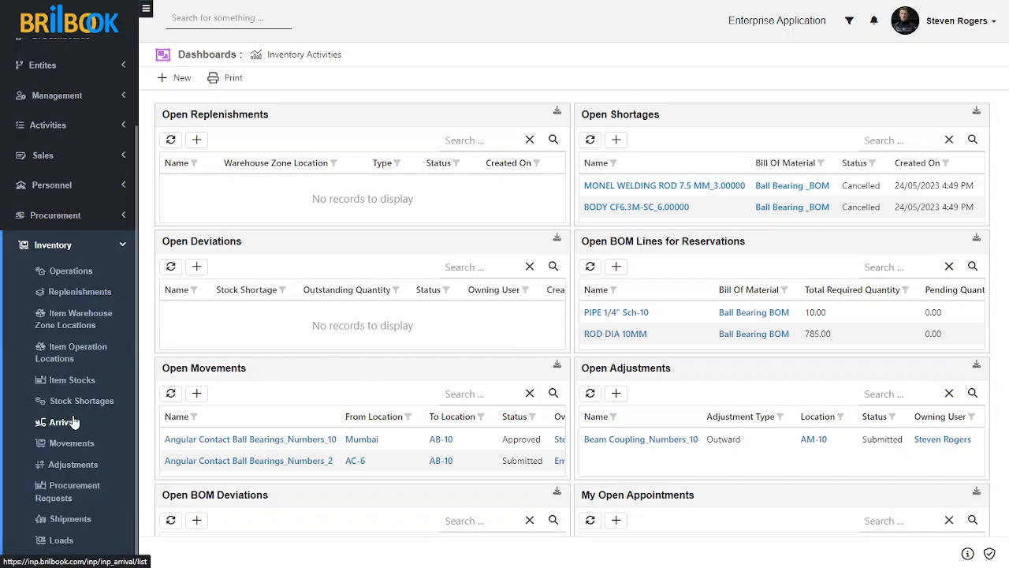
pyautogui.click(63, 541)
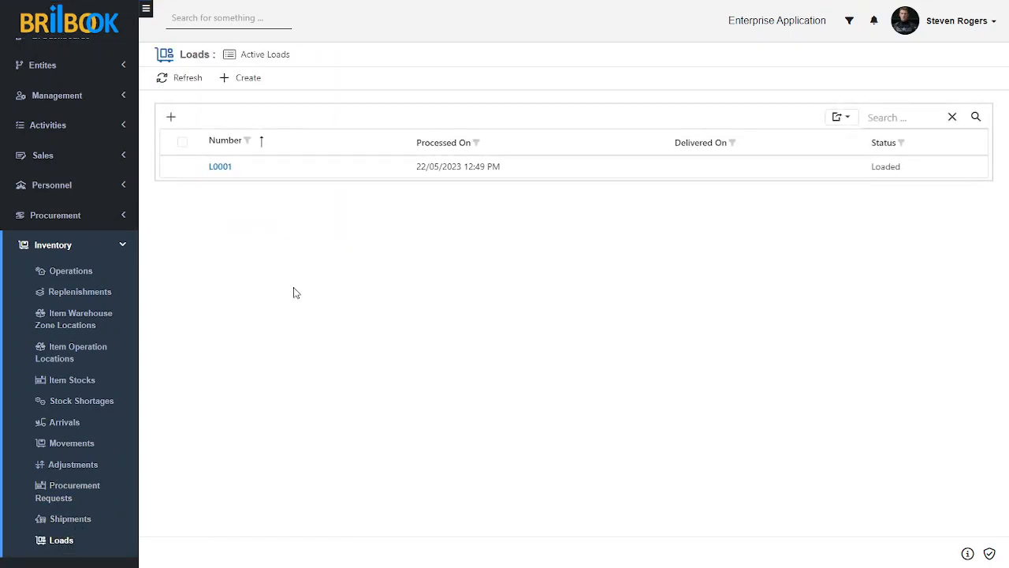
pyautogui.click(234, 82)
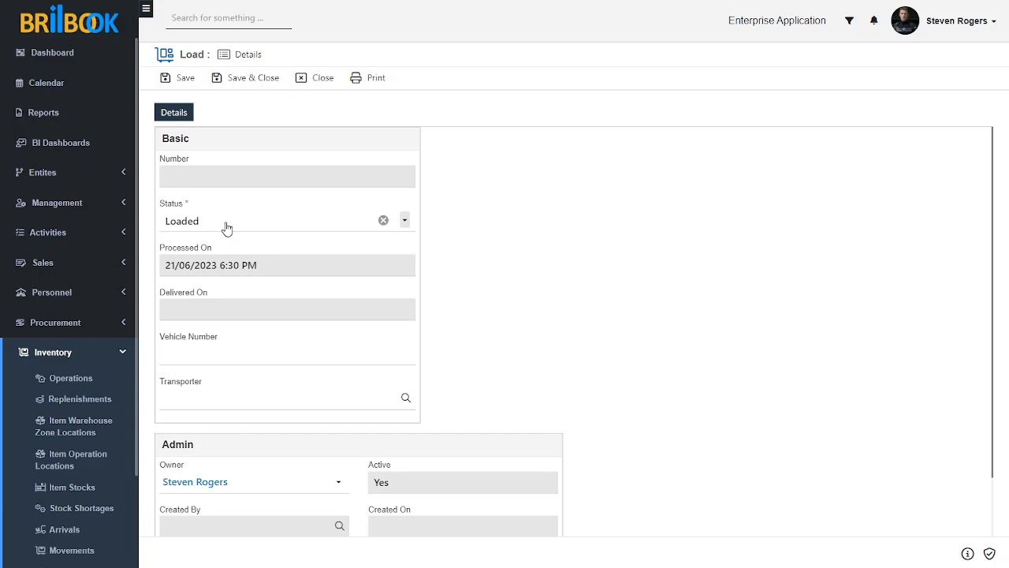
pyautogui.click(215, 352)
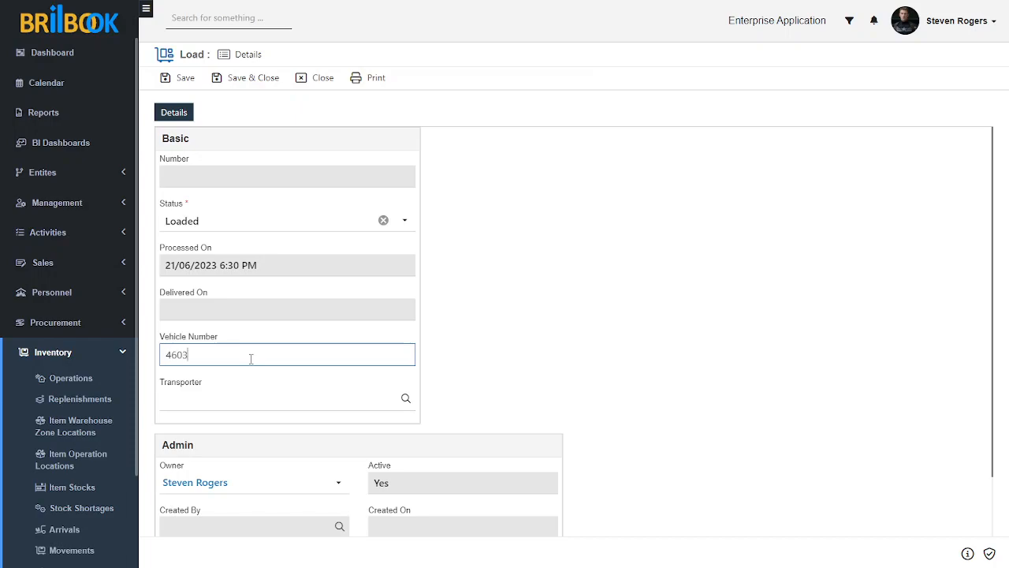
pyautogui.click(462, 337)
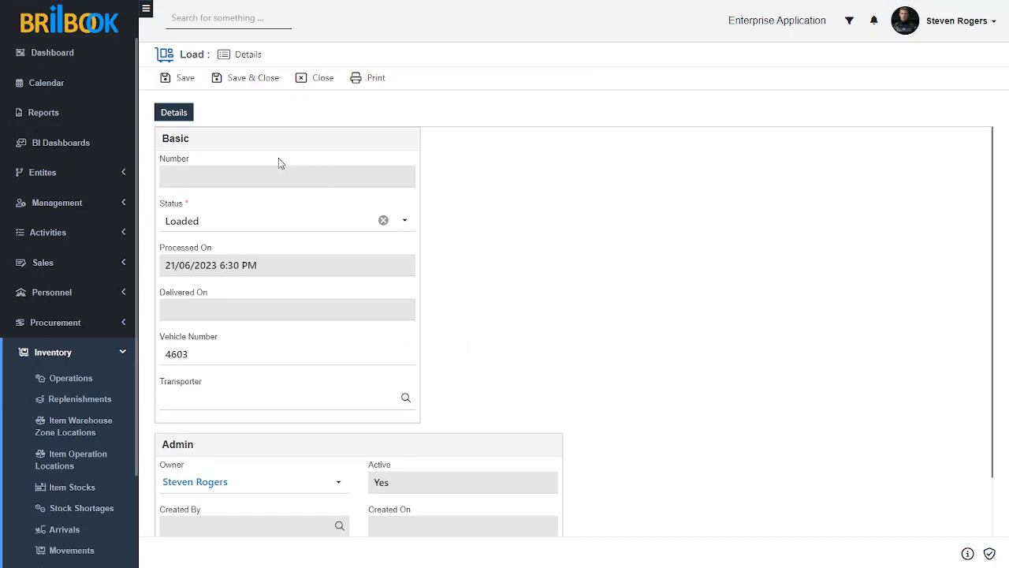
pyautogui.click(197, 79)
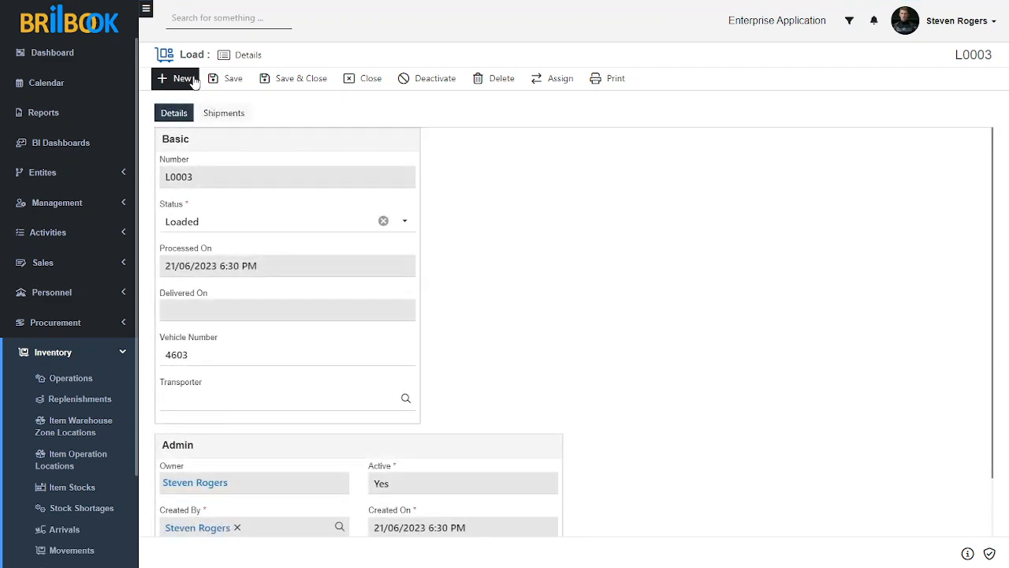
# - Start a new shipment under the load, with Aarti Drugs Ltd as account and that company's listed address
pyautogui.click(227, 118)
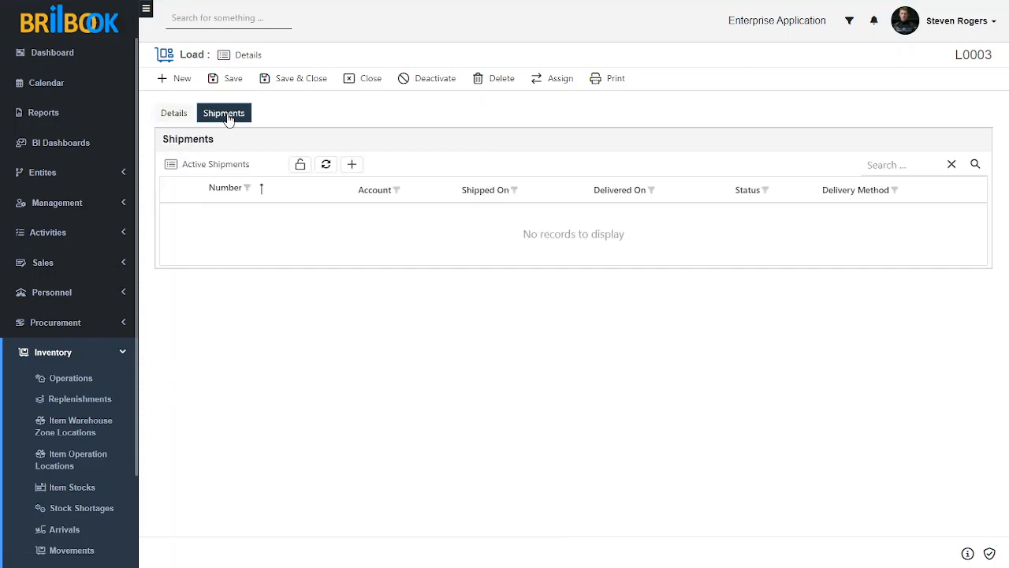
pyautogui.click(353, 166)
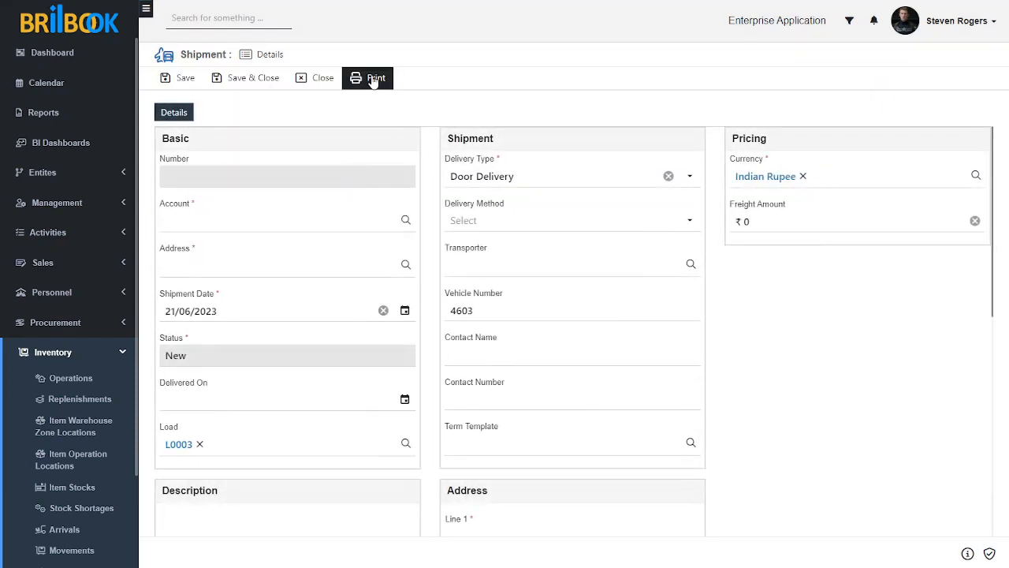
pyautogui.click(273, 225)
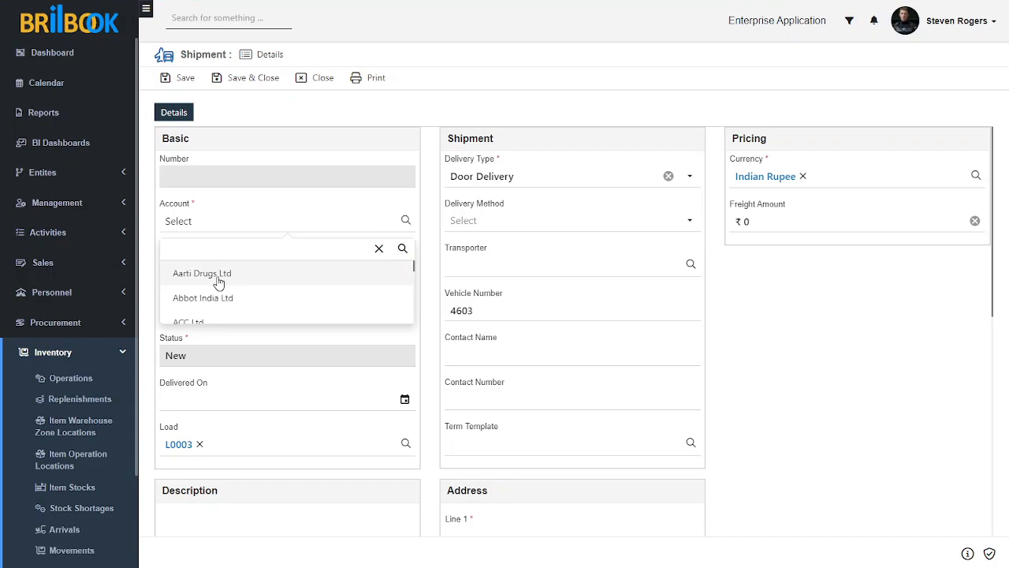
pyautogui.click(219, 277)
pyautogui.click(234, 272)
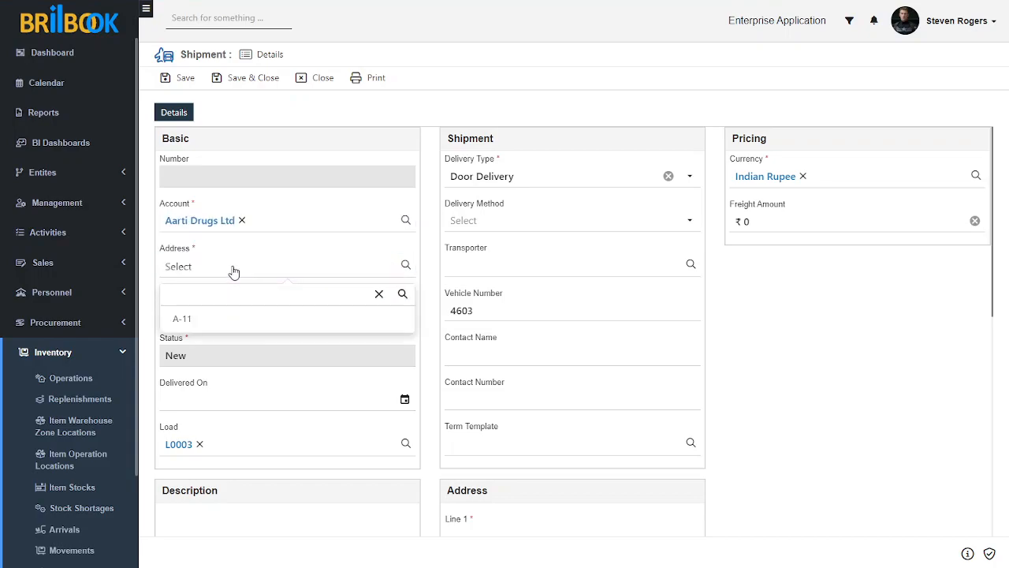
pyautogui.click(248, 325)
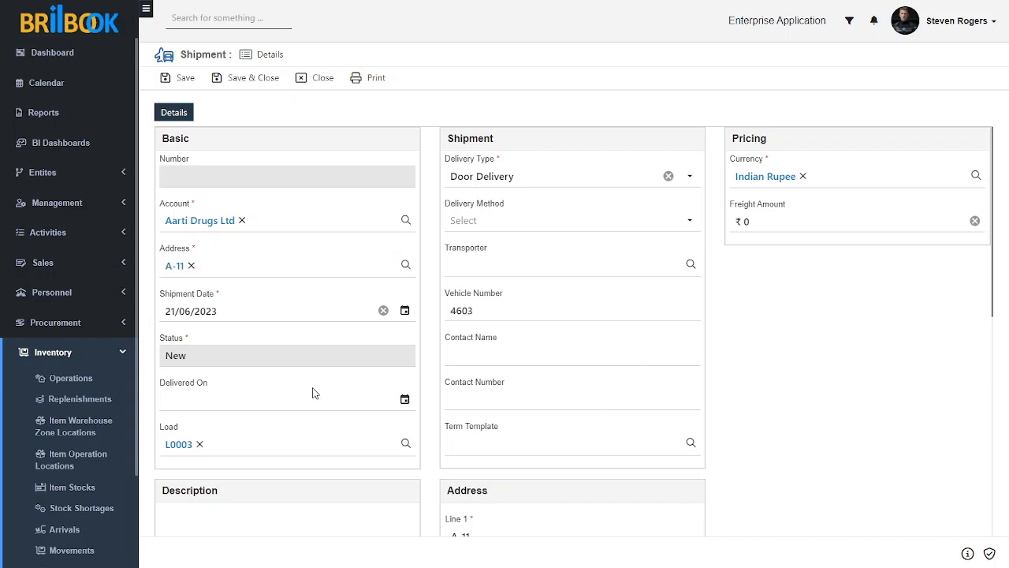
# - Set the shipment's delivery method to By Air, leave the transporter empty and save the shipment
pyautogui.scroll(-1, 466, 356)
pyautogui.scroll(1, 466, 360)
pyautogui.click(500, 221)
pyautogui.click(478, 245)
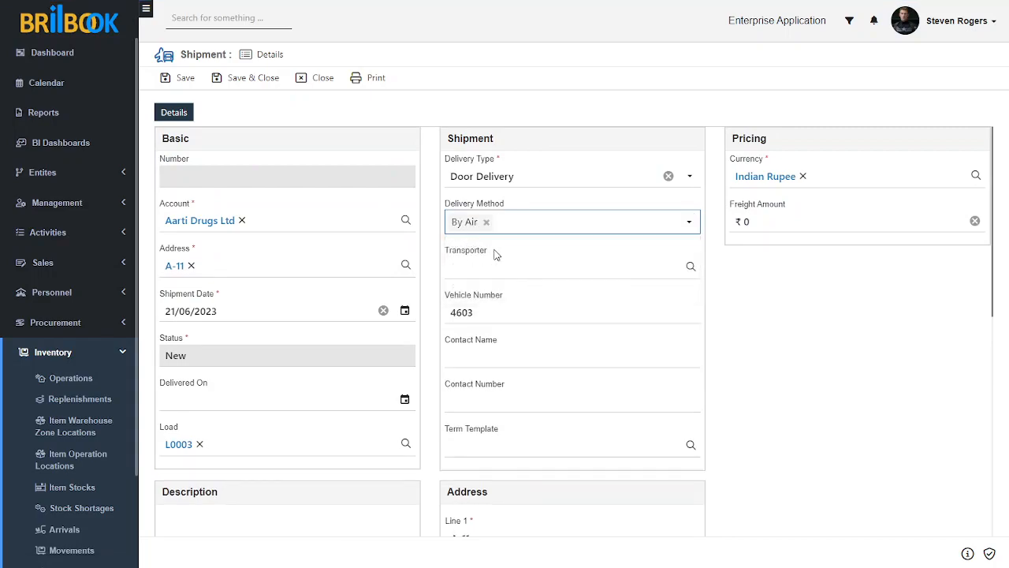
pyautogui.click(496, 273)
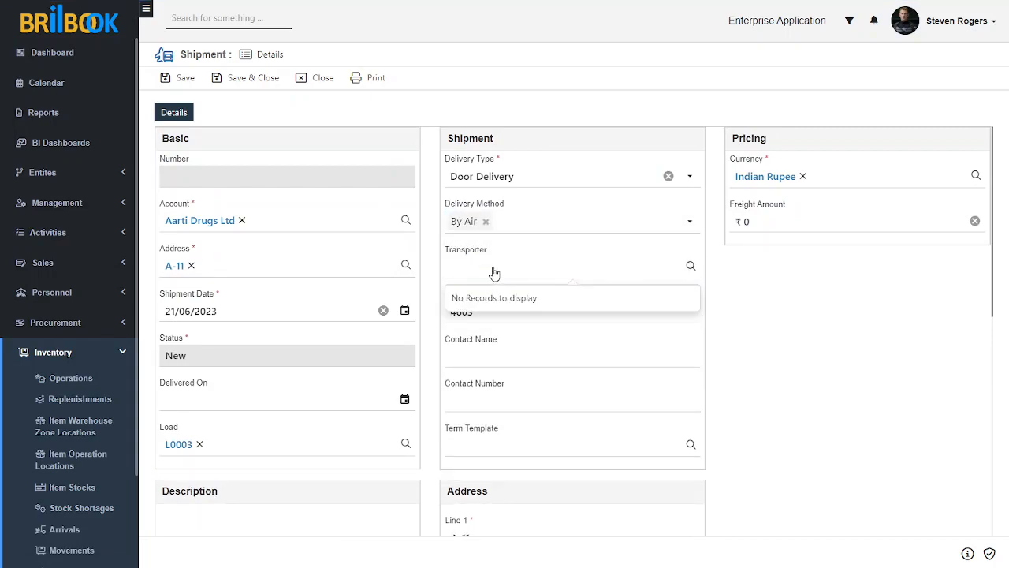
pyautogui.click(833, 340)
pyautogui.scroll(-1, 657, 410)
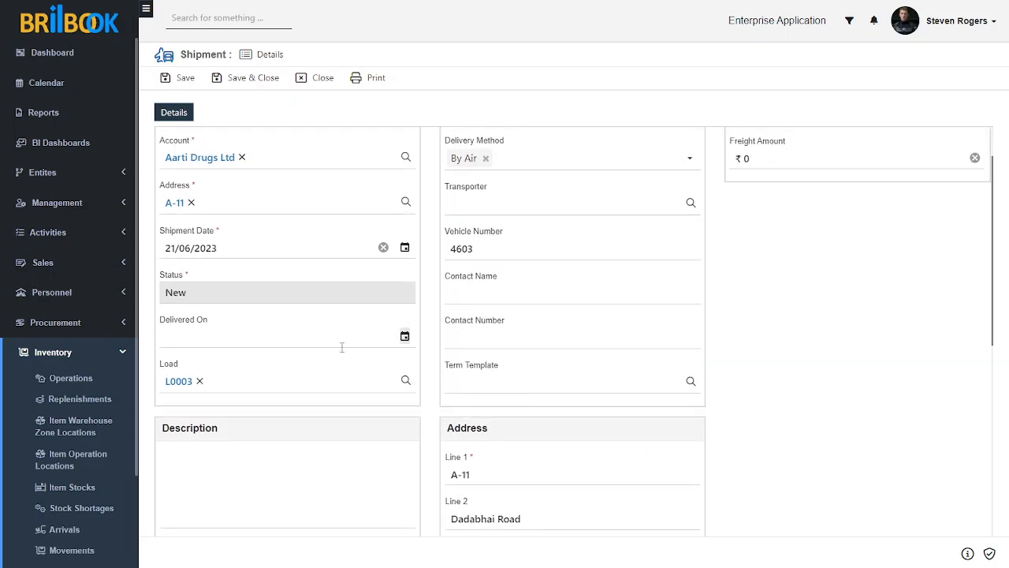
pyautogui.scroll(1, 268, 314)
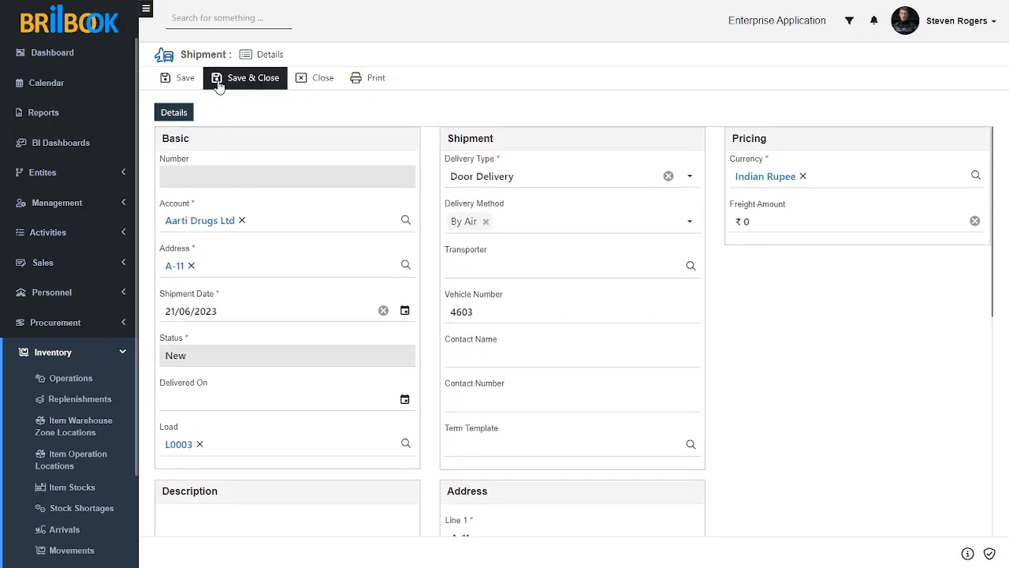
pyautogui.click(187, 85)
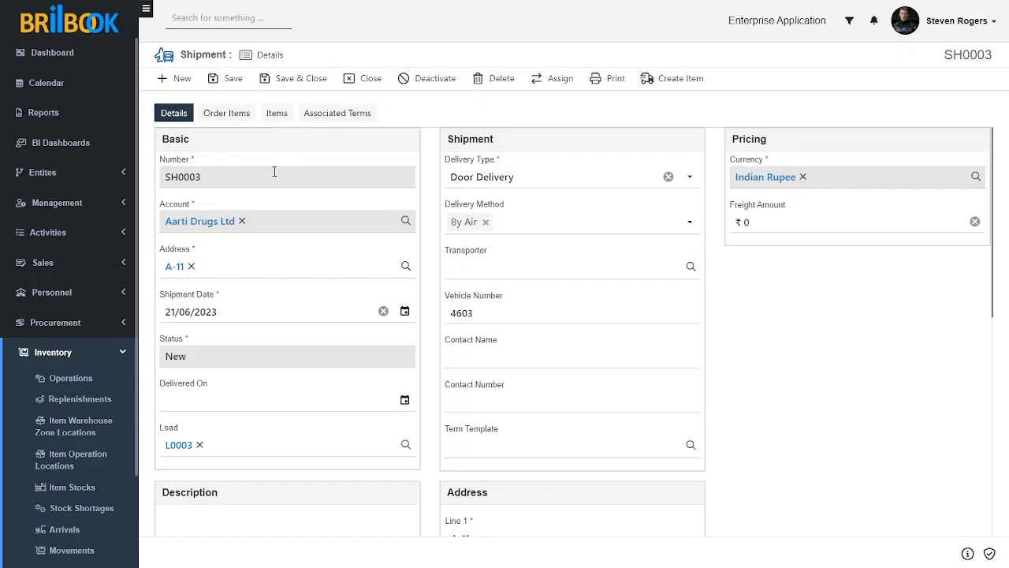
# - Start a new order item for the shipment using the full form and name it Angular Ball Bearing Shipment
pyautogui.click(234, 116)
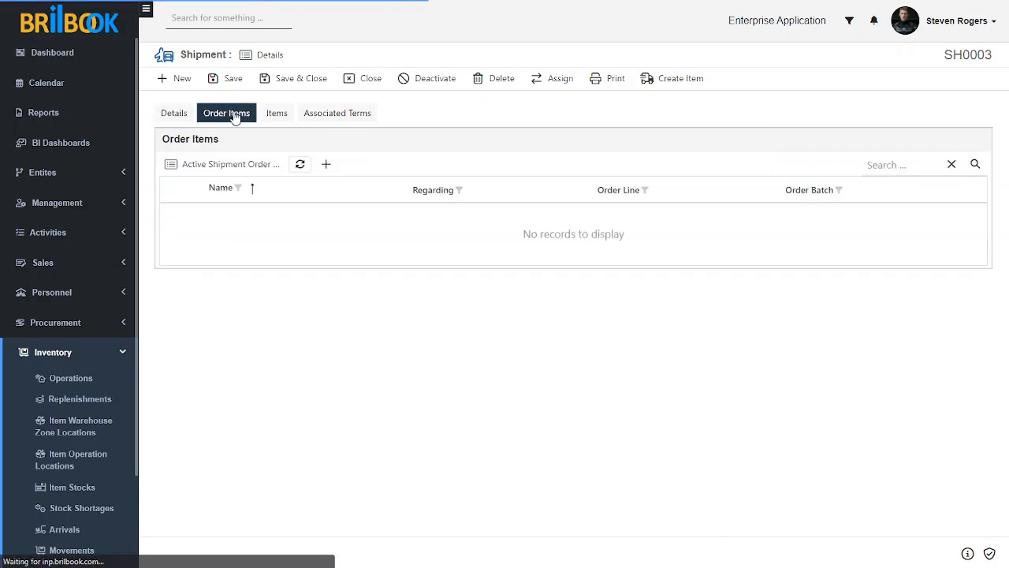
pyautogui.click(326, 166)
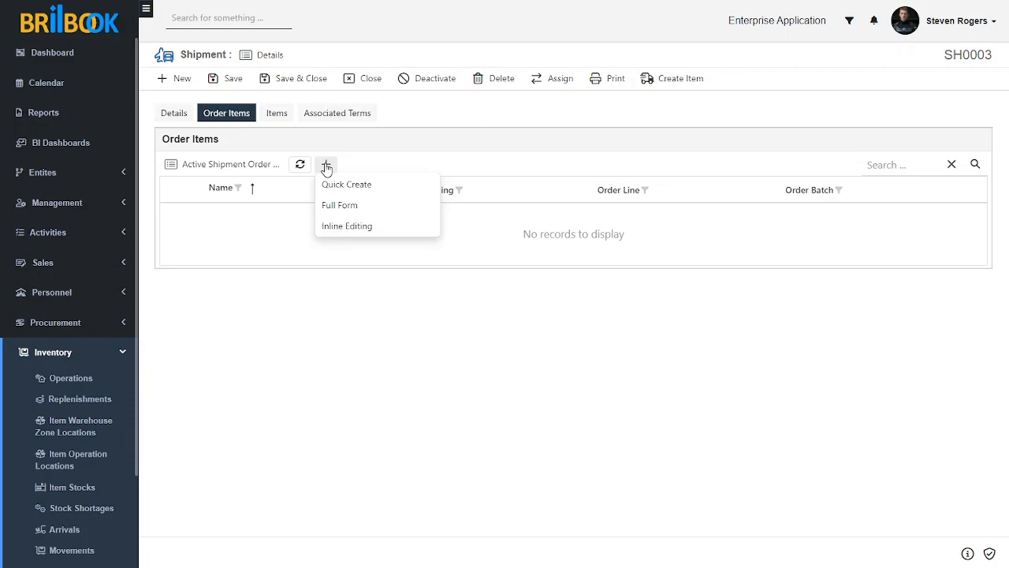
pyautogui.click(345, 207)
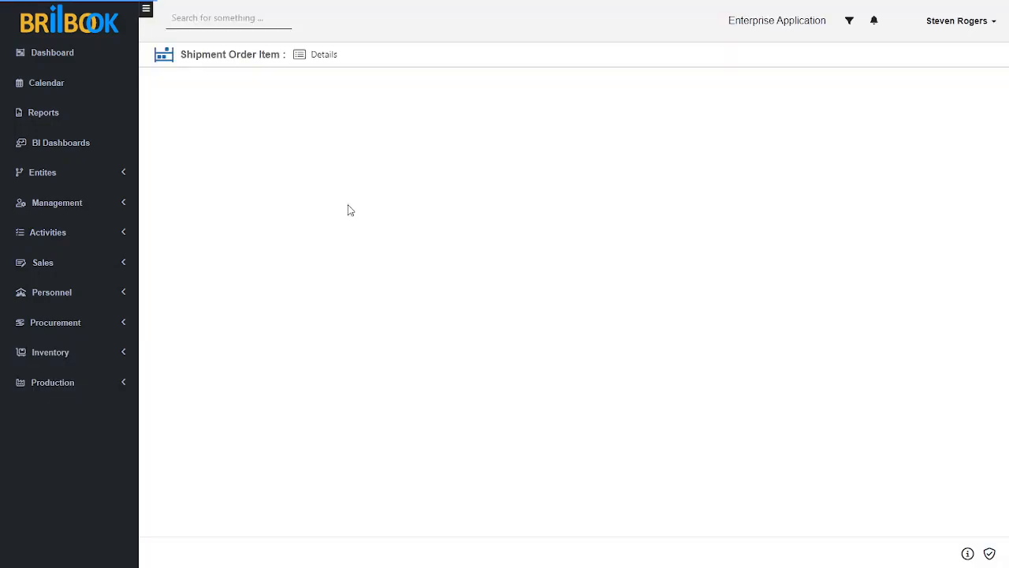
pyautogui.click(231, 179)
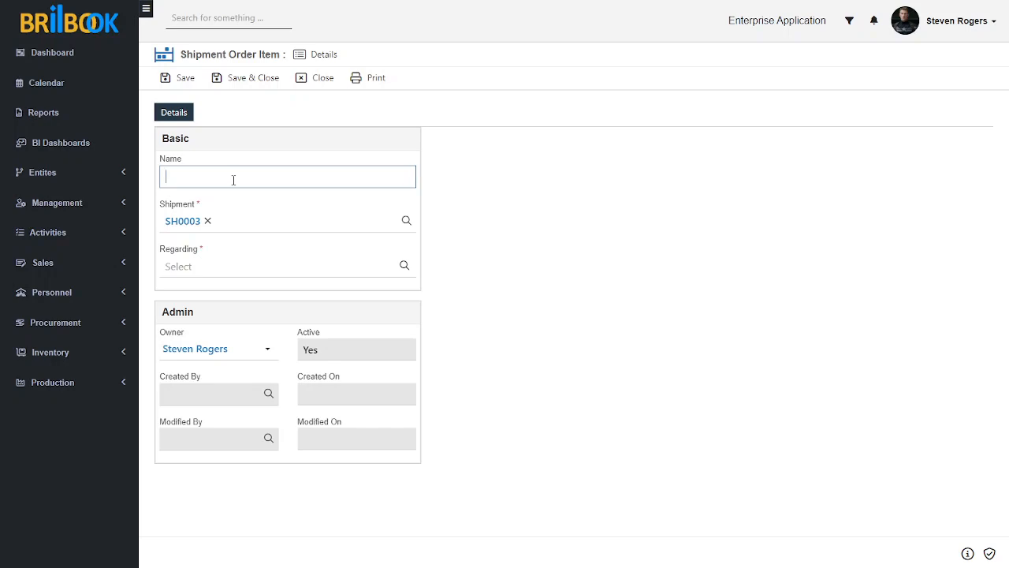
pyautogui.write('Angul')
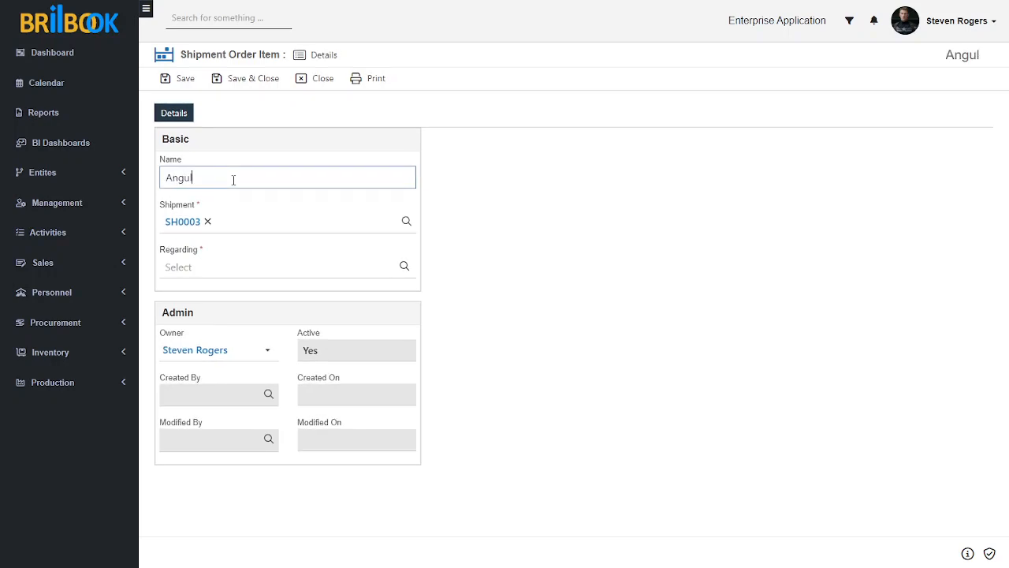
pyautogui.write('ar Ba')
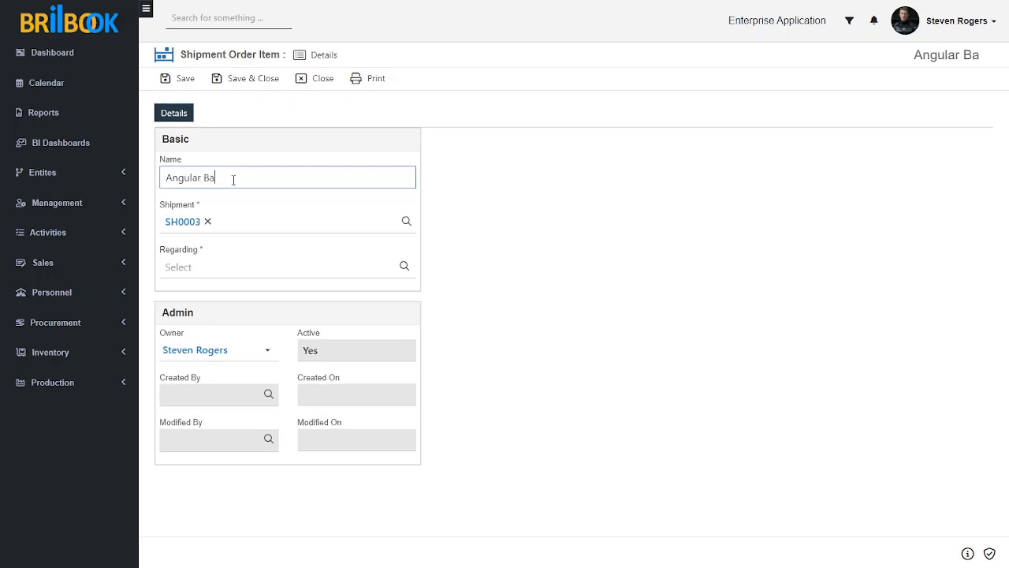
pyautogui.write('ll Bearing Shi')
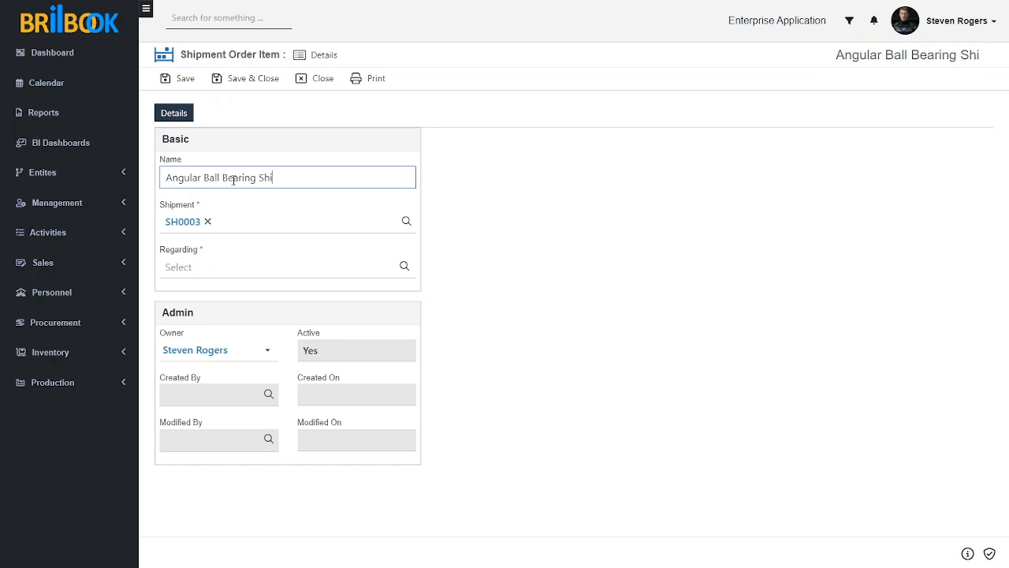
pyautogui.write('pment')
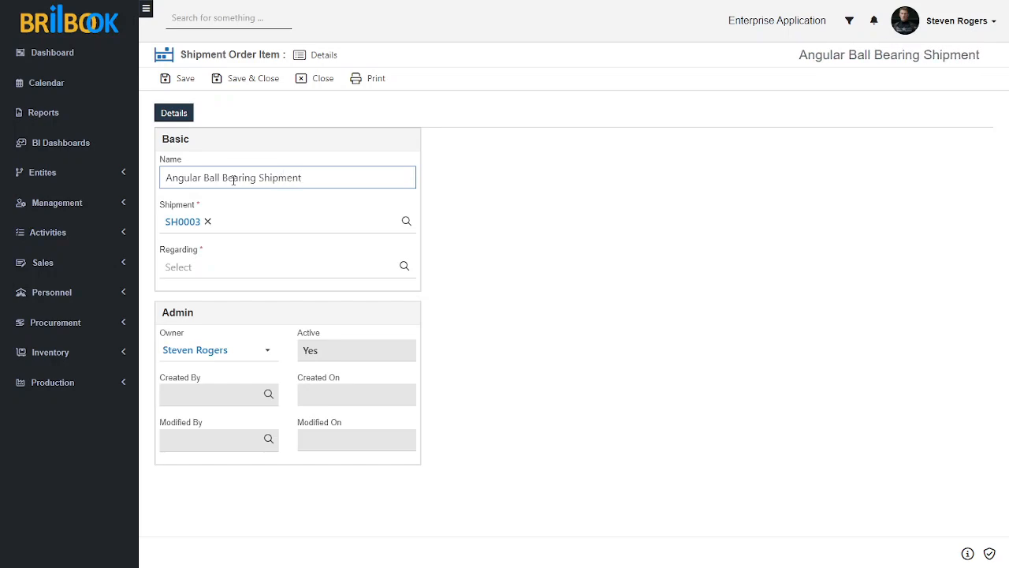
# - Set the Regarding entity to Order and choose the bearing sales order from the Active Orders
pyautogui.click(249, 268)
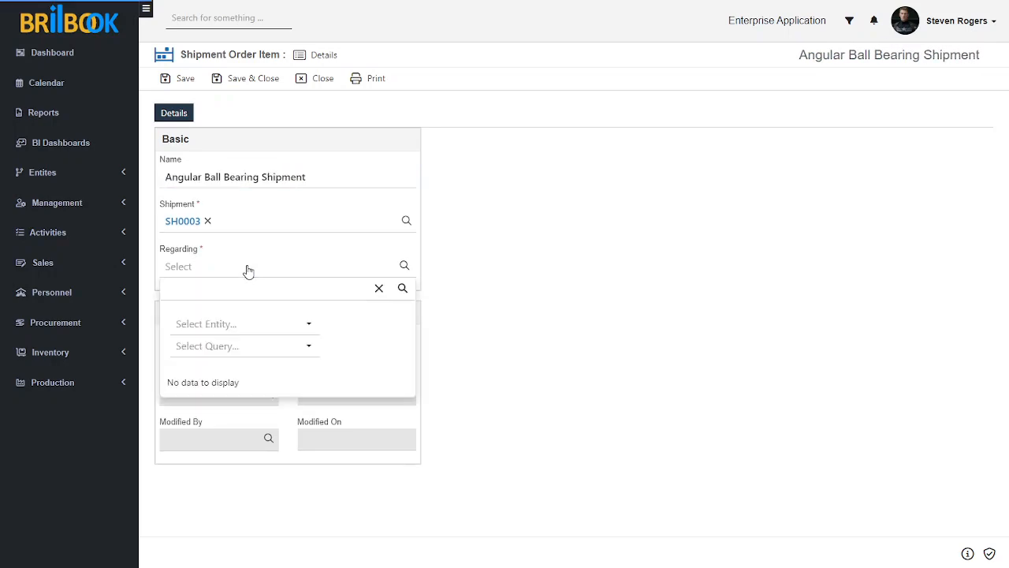
pyautogui.click(238, 330)
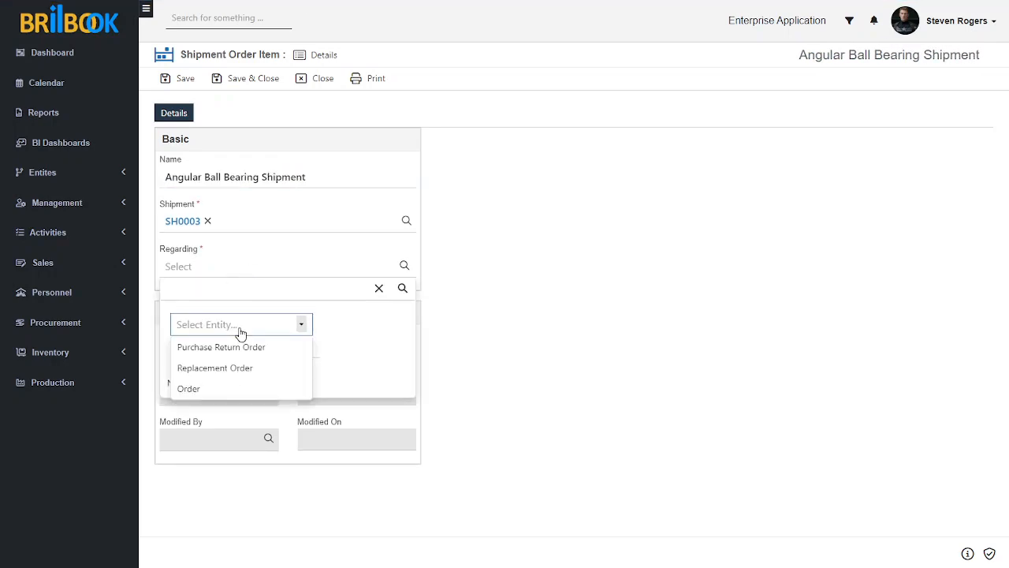
pyautogui.click(216, 390)
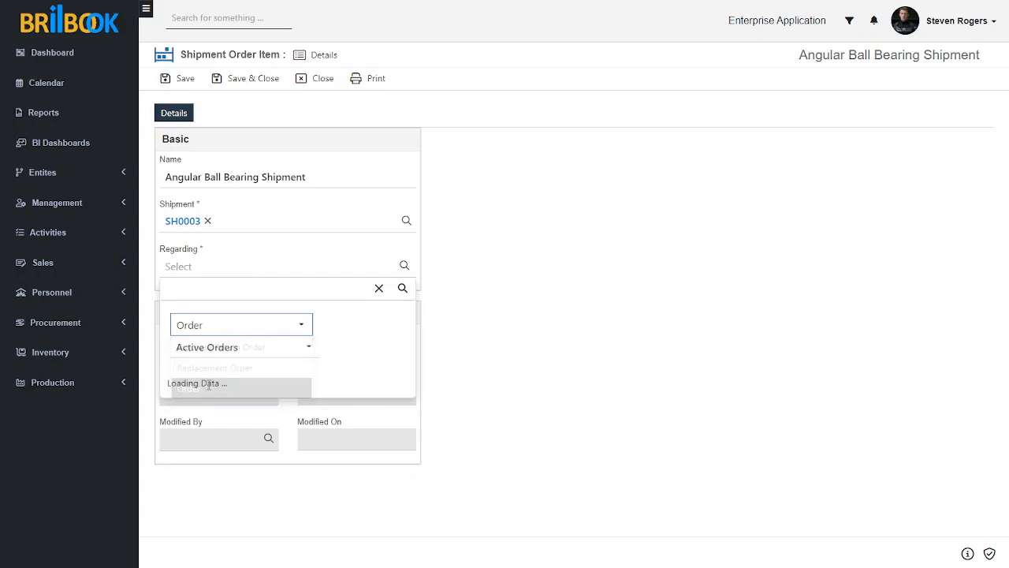
pyautogui.click(262, 354)
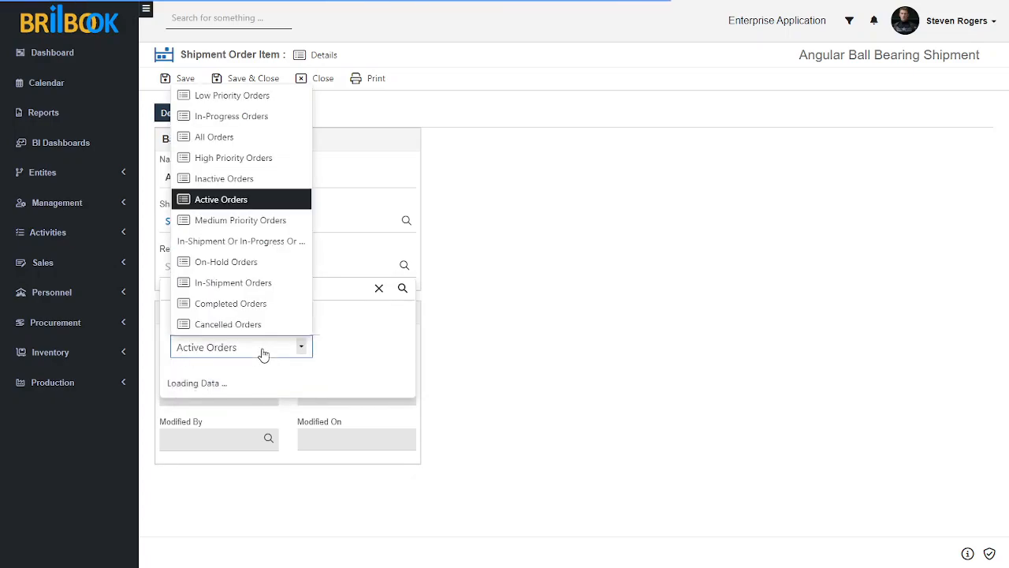
pyautogui.click(239, 207)
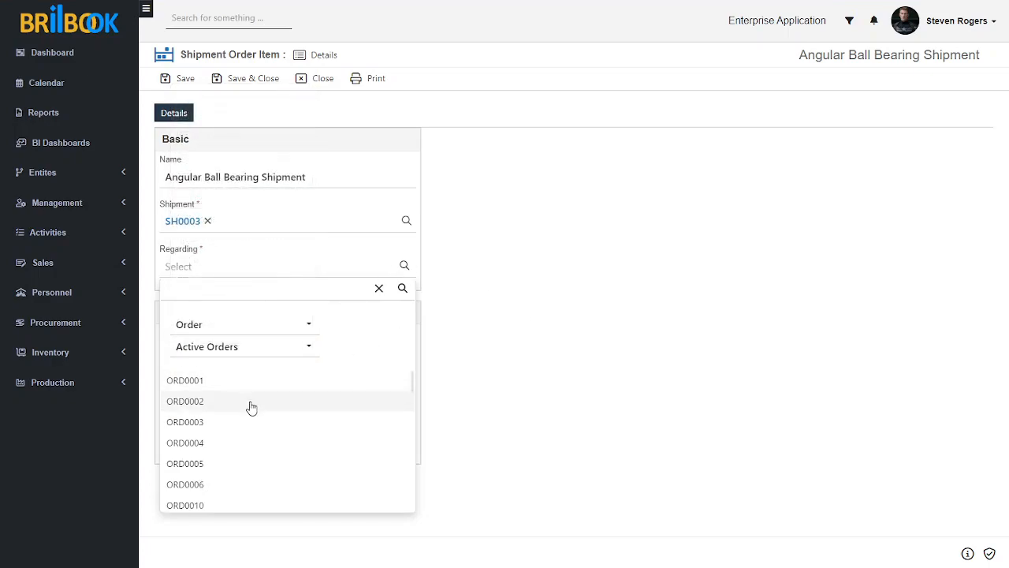
pyautogui.scroll(-4, 253, 417)
pyautogui.scroll(-3, 254, 426)
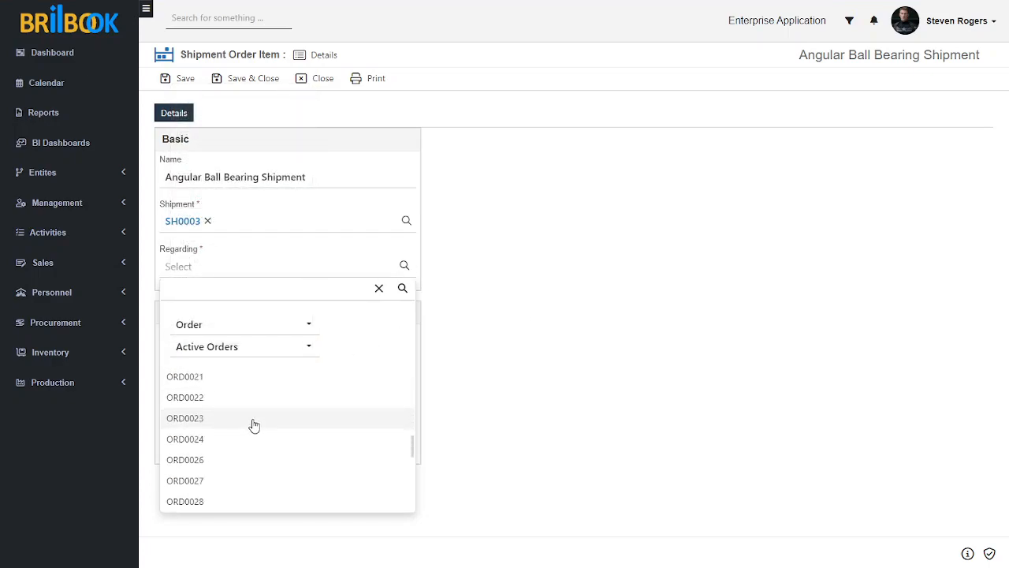
pyautogui.scroll(-3, 254, 426)
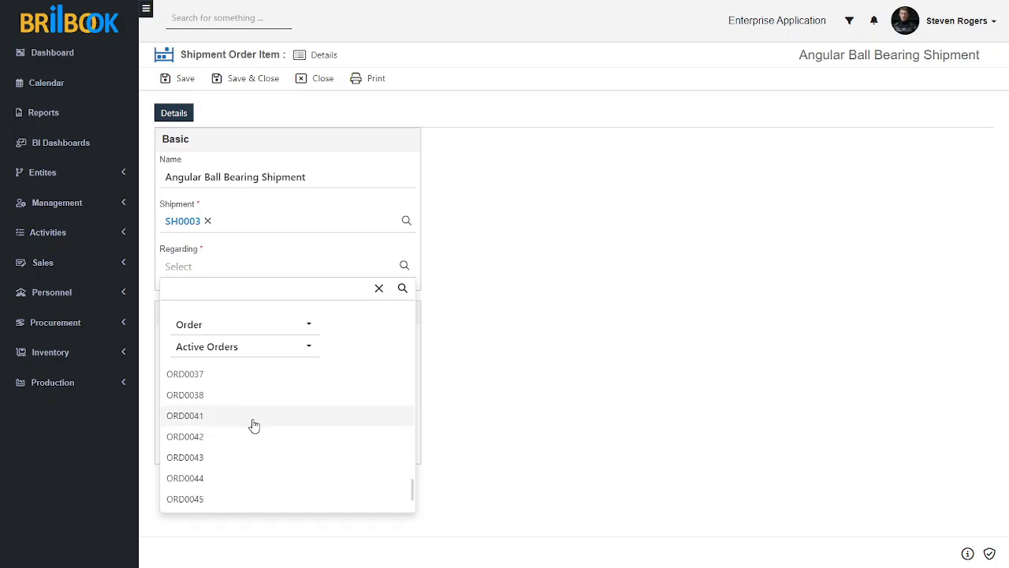
pyautogui.click(194, 463)
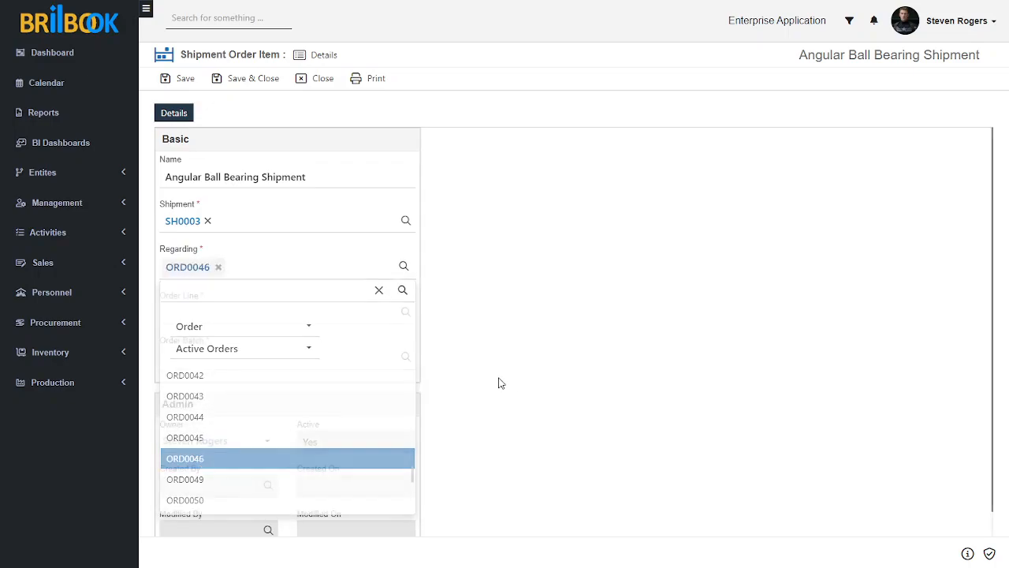
# - Set the order line to Angular Contact Ball Bearings and the order batch to Angular Contact Ball Bearings_1, then save and close the record
pyautogui.click(300, 328)
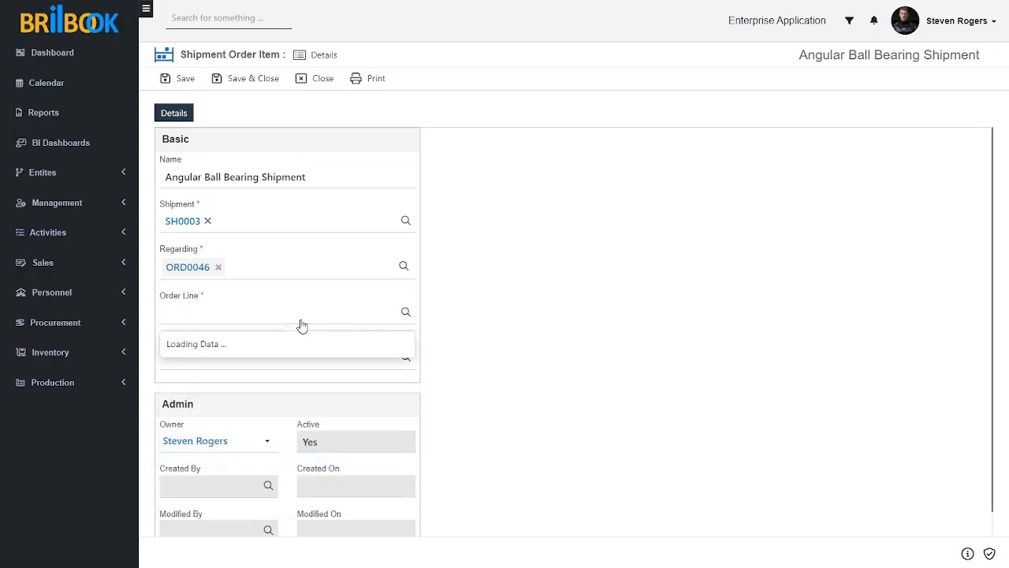
pyautogui.click(258, 367)
pyautogui.click(258, 358)
pyautogui.click(241, 411)
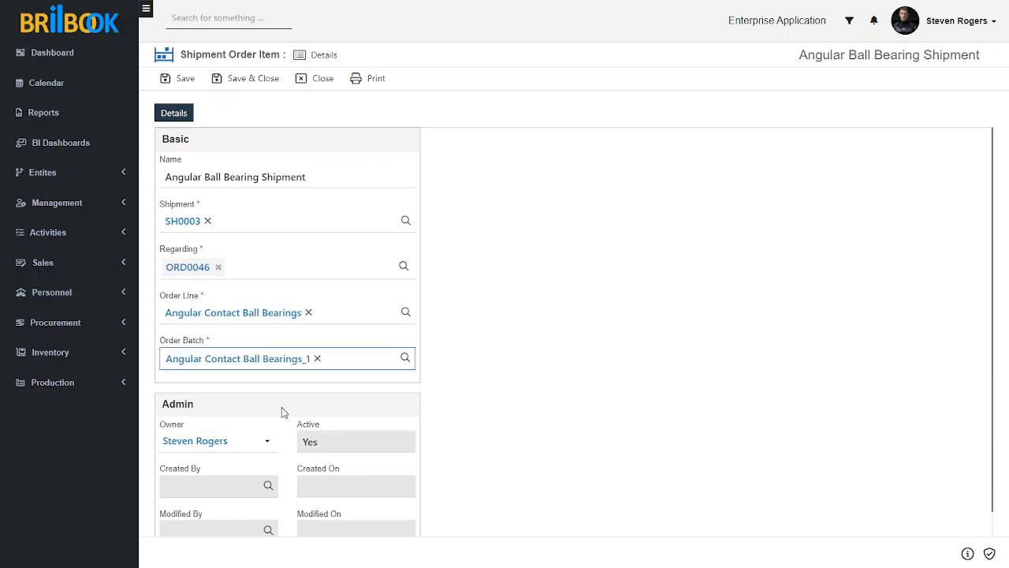
pyautogui.click(527, 354)
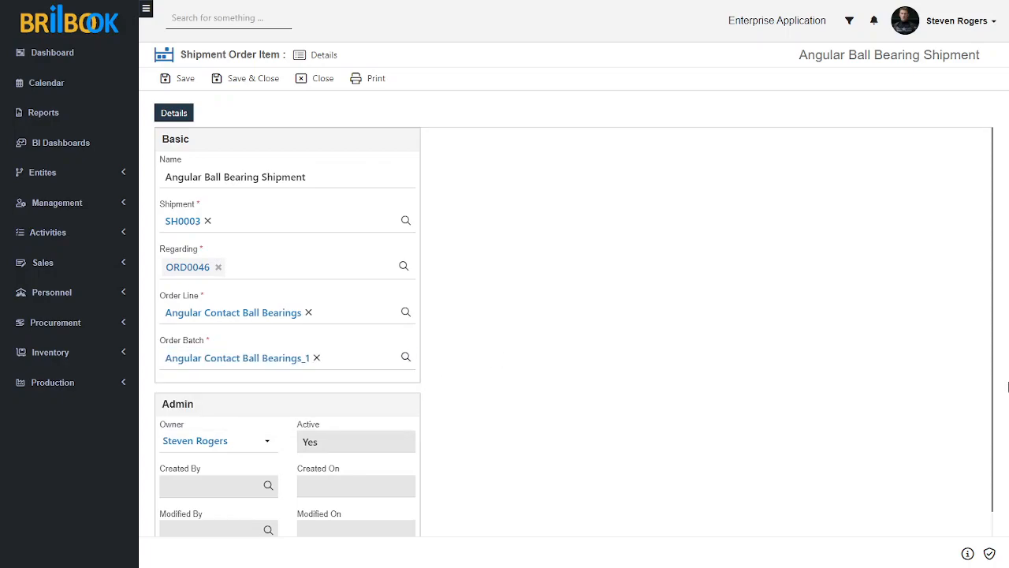
pyautogui.click(227, 82)
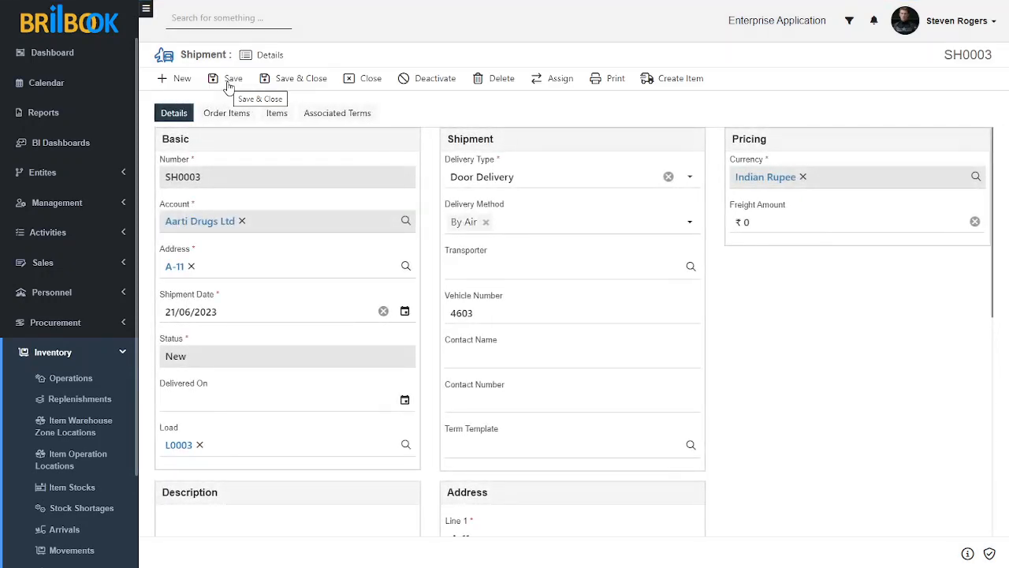
# - Check the shipment's order items and generate its shipment items
pyautogui.click(243, 118)
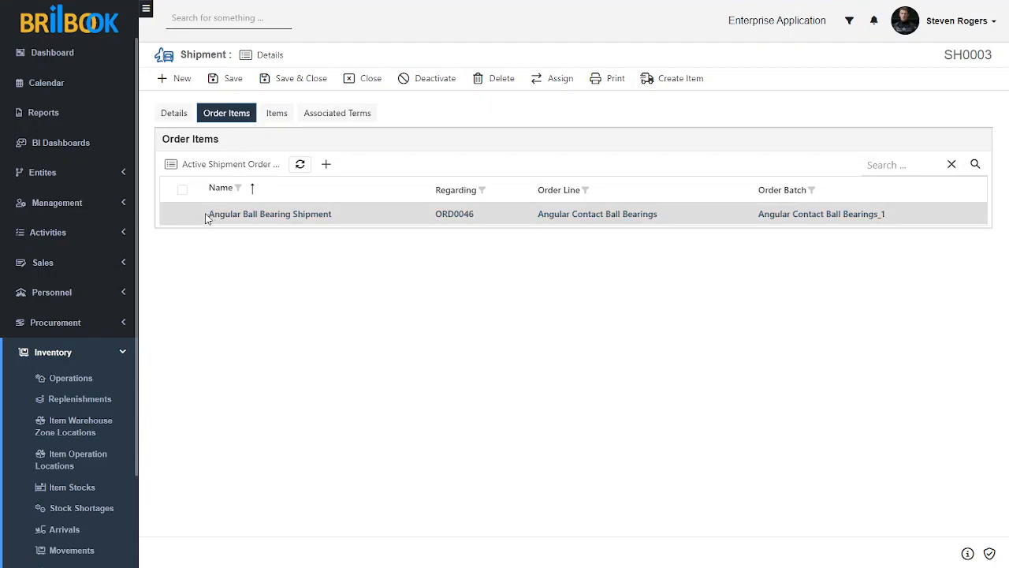
pyautogui.click(277, 114)
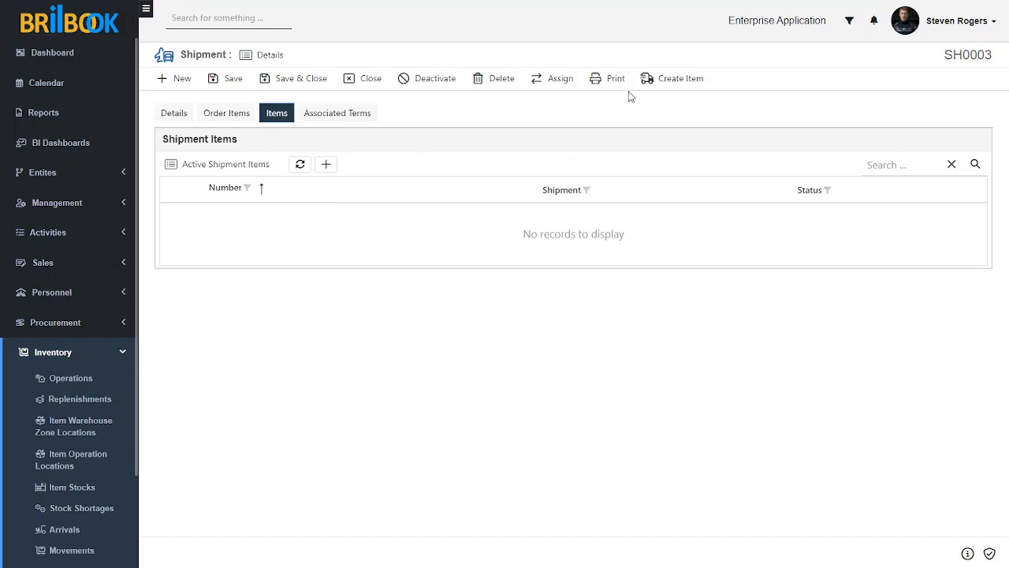
pyautogui.click(657, 82)
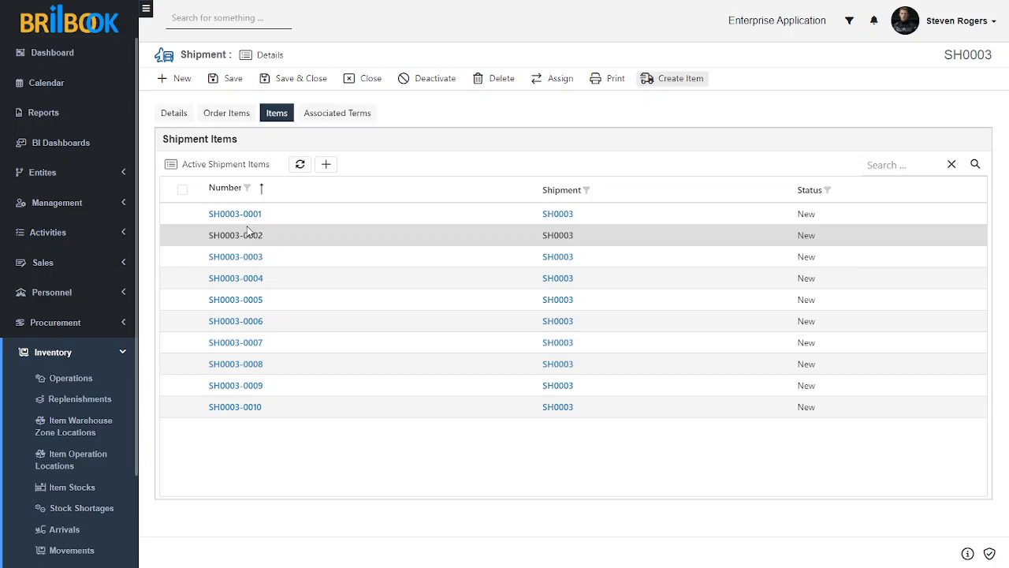
# - Review the shipment's order items, details, linked load and generated shipment items
pyautogui.click(227, 114)
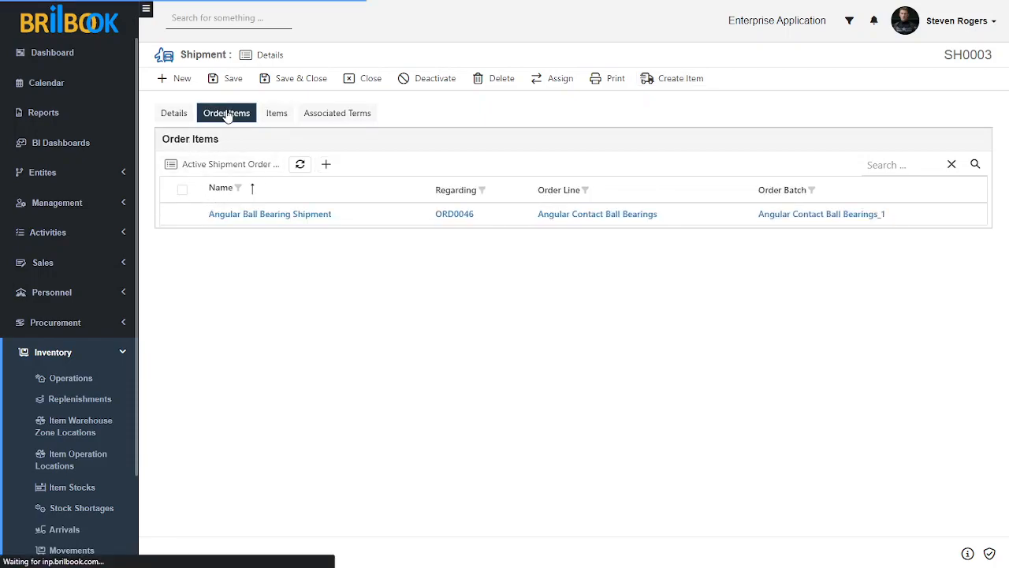
pyautogui.click(176, 115)
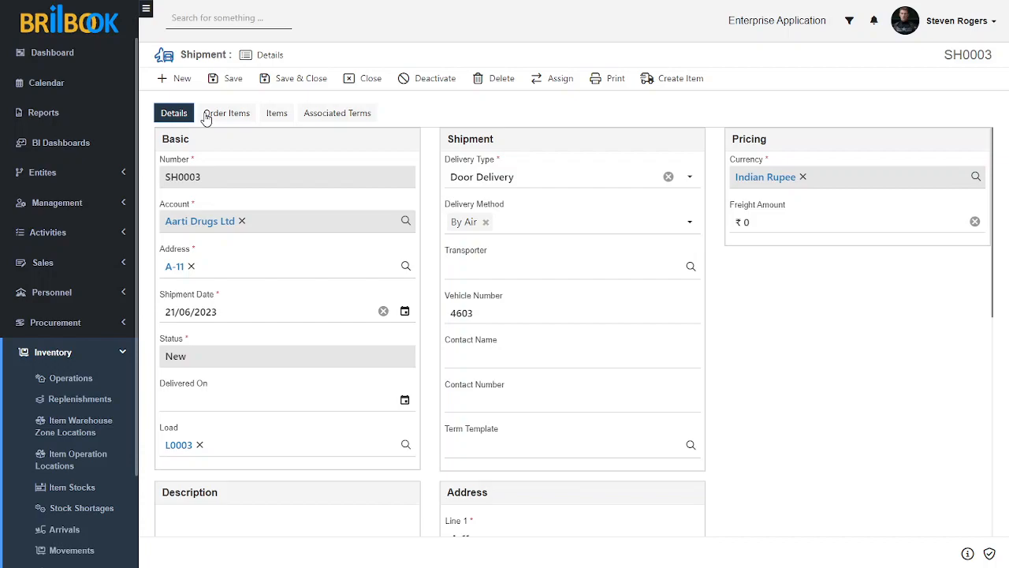
pyautogui.click(178, 444)
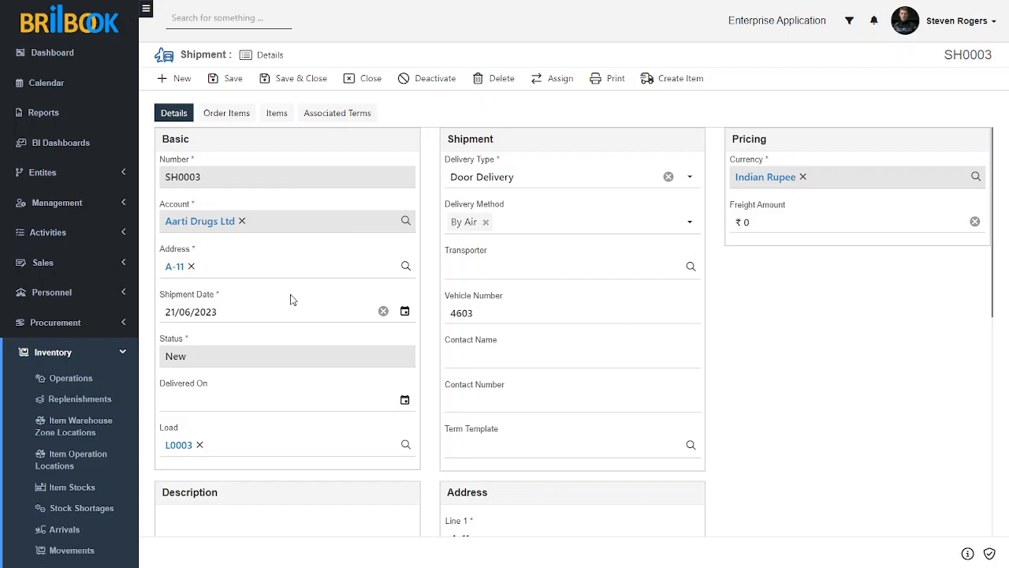
pyautogui.click(234, 118)
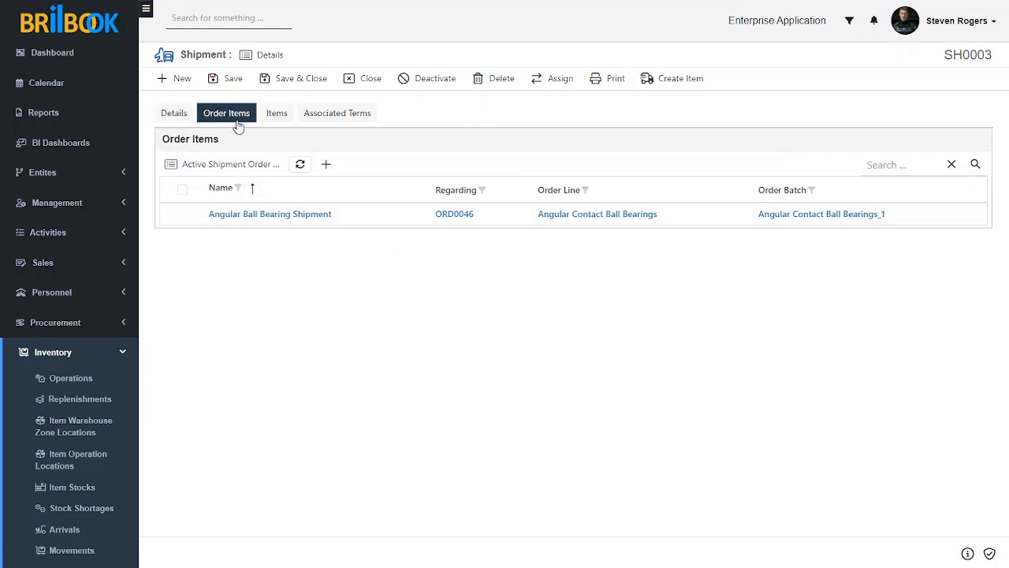
pyautogui.click(281, 119)
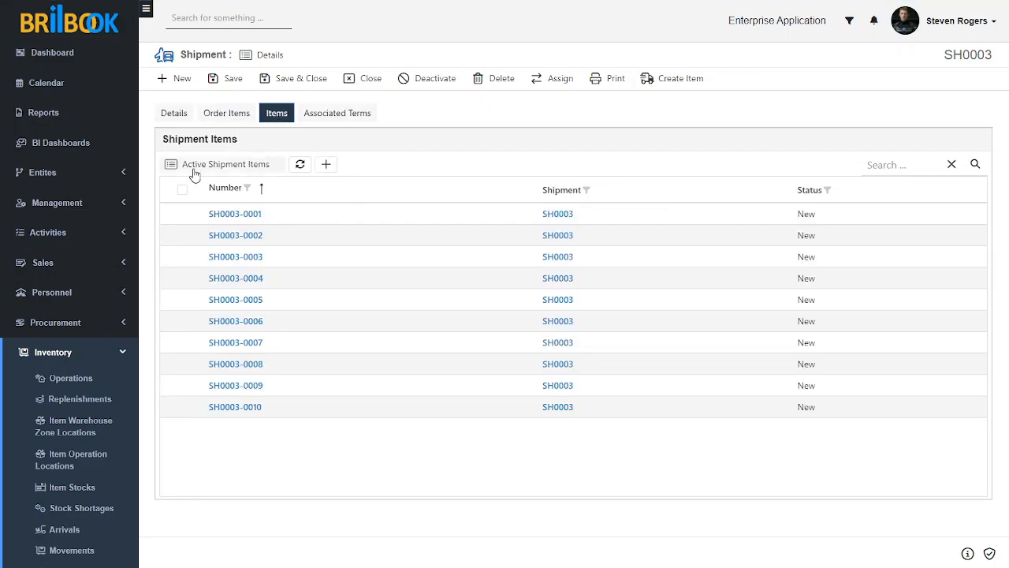
# - Open the load linked to the shipment, save it with status In Transit and check its shipments
pyautogui.click(175, 114)
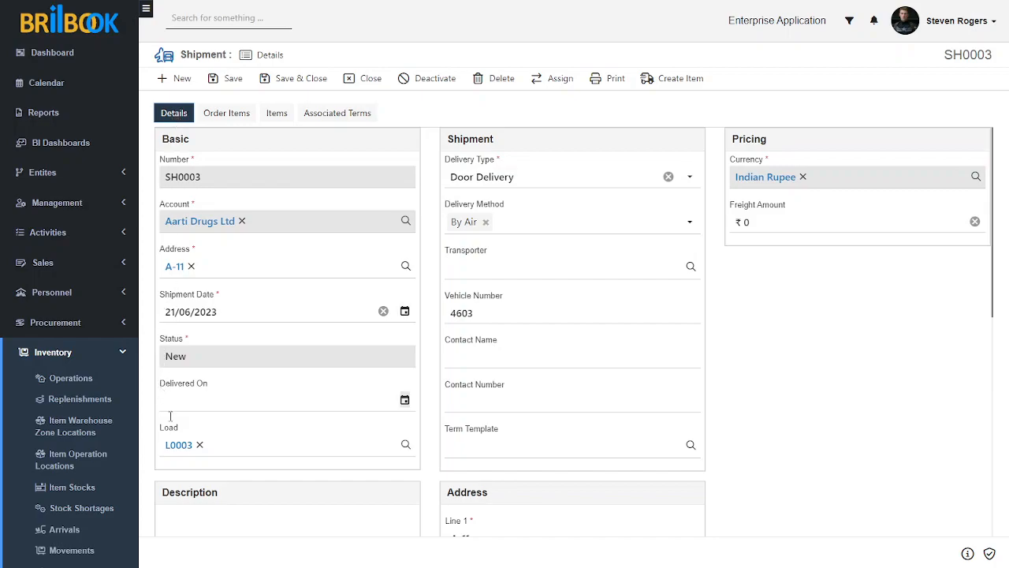
pyautogui.click(179, 444)
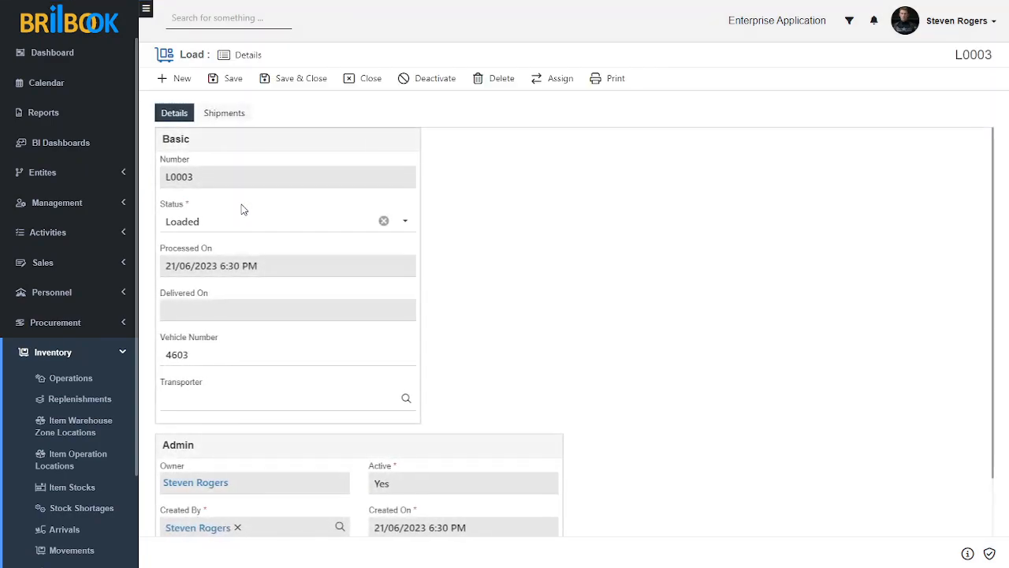
pyautogui.click(230, 223)
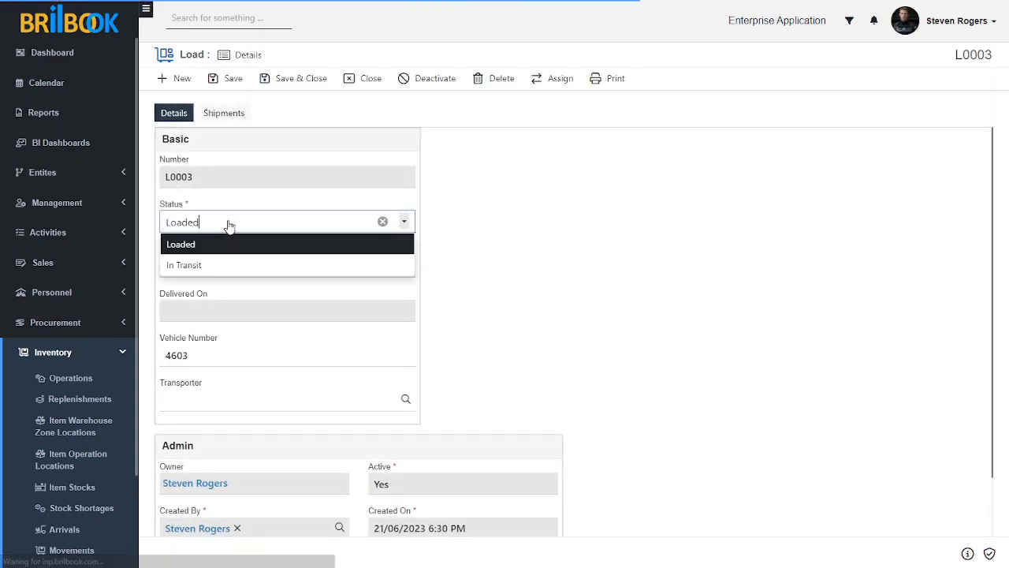
pyautogui.click(210, 267)
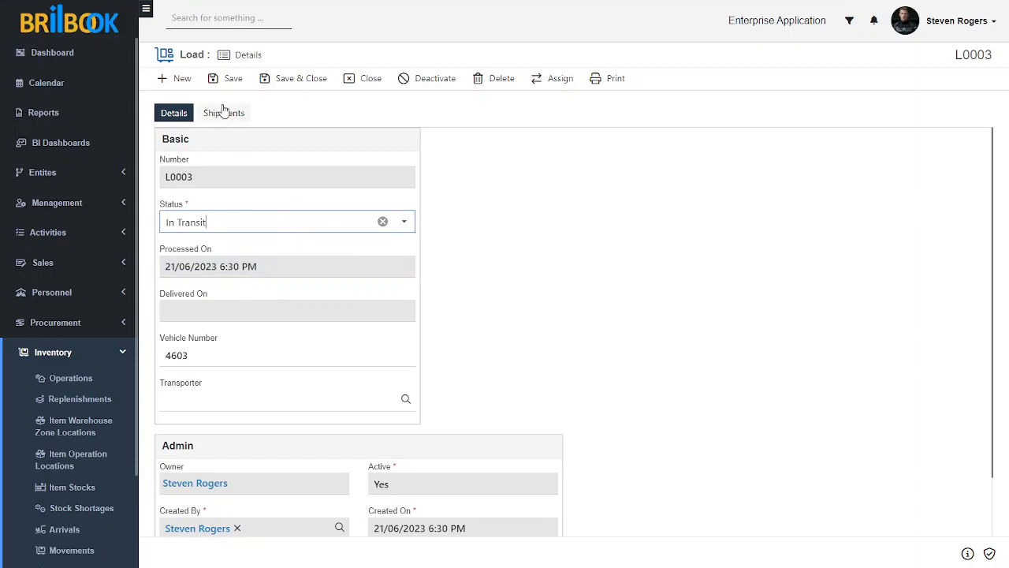
pyautogui.click(234, 79)
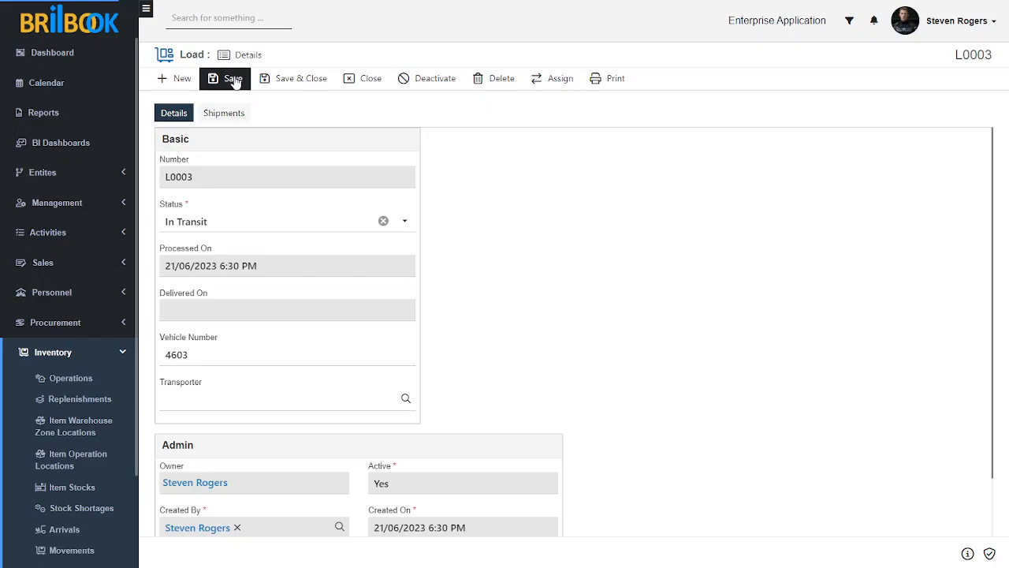
pyautogui.click(235, 80)
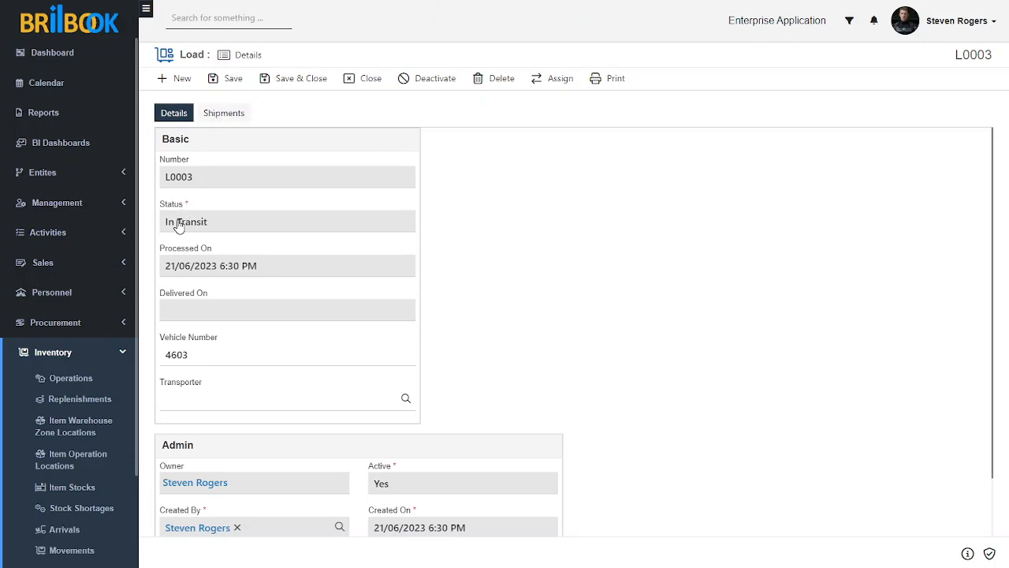
pyautogui.click(224, 119)
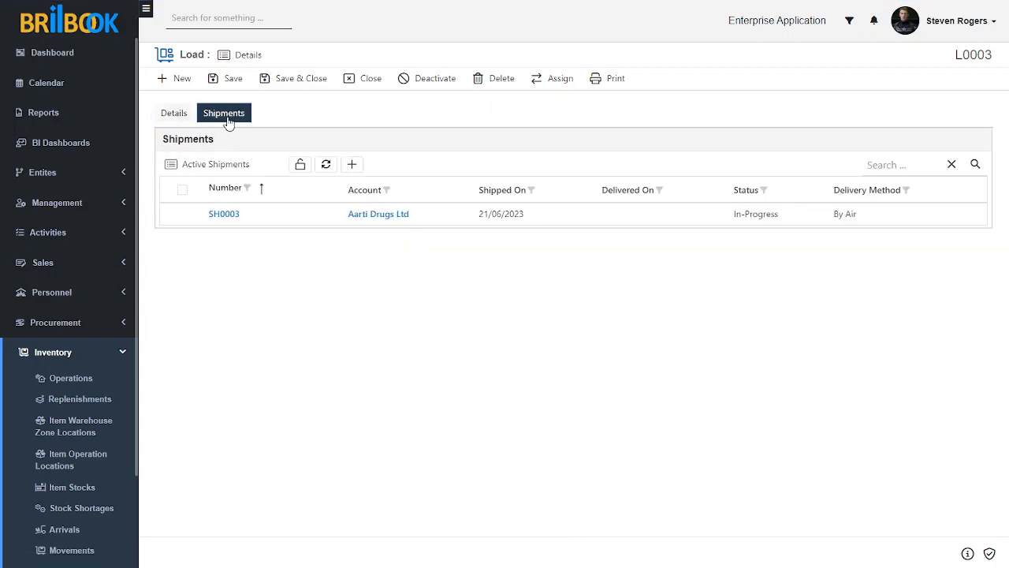
# - Mark the load's shipment as delivered, then check its details and open the linked load
pyautogui.click(223, 214)
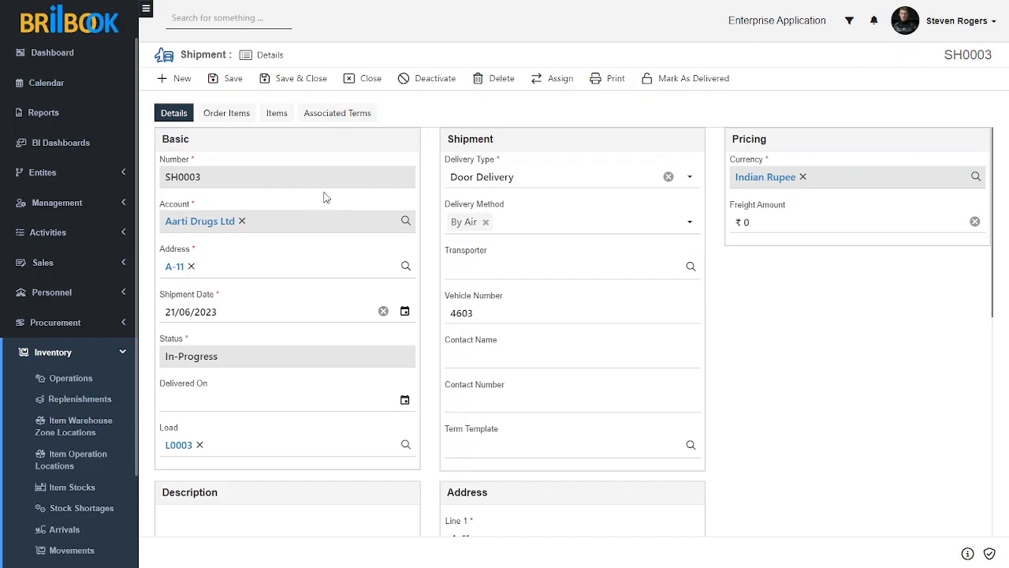
pyautogui.click(676, 85)
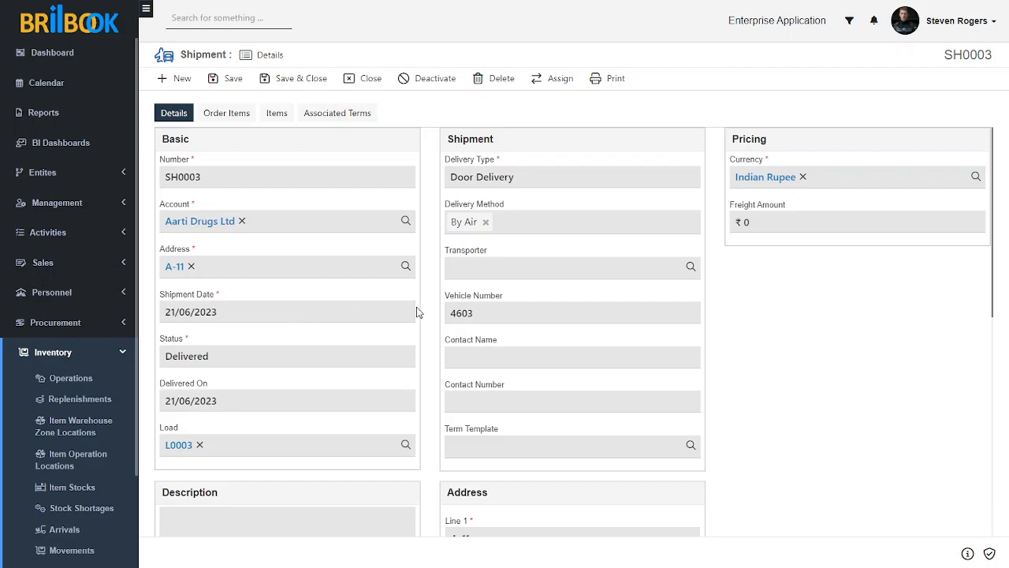
pyautogui.scroll(-4, 415, 306)
pyautogui.scroll(3, 413, 310)
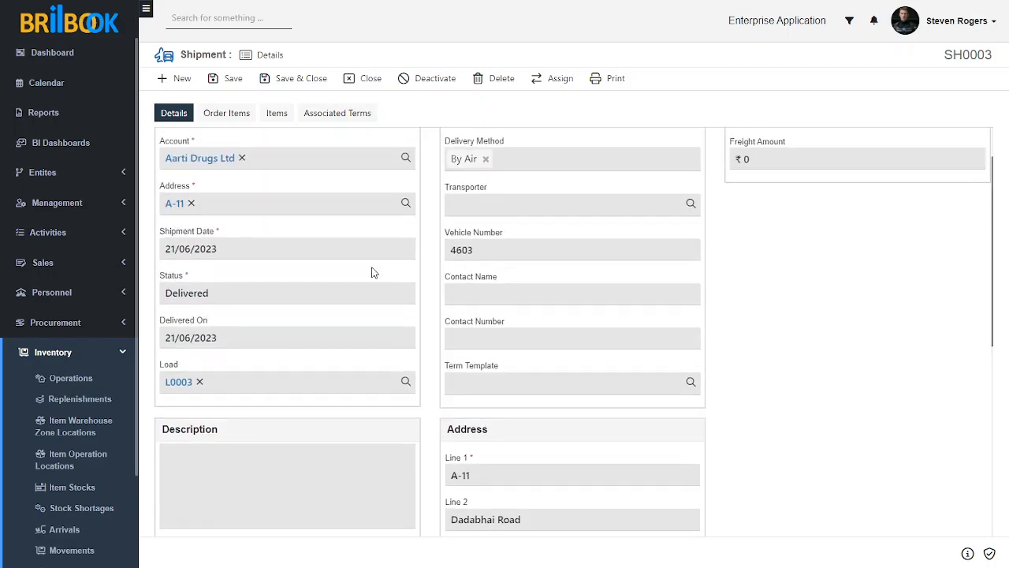
pyautogui.scroll(1, 177, 227)
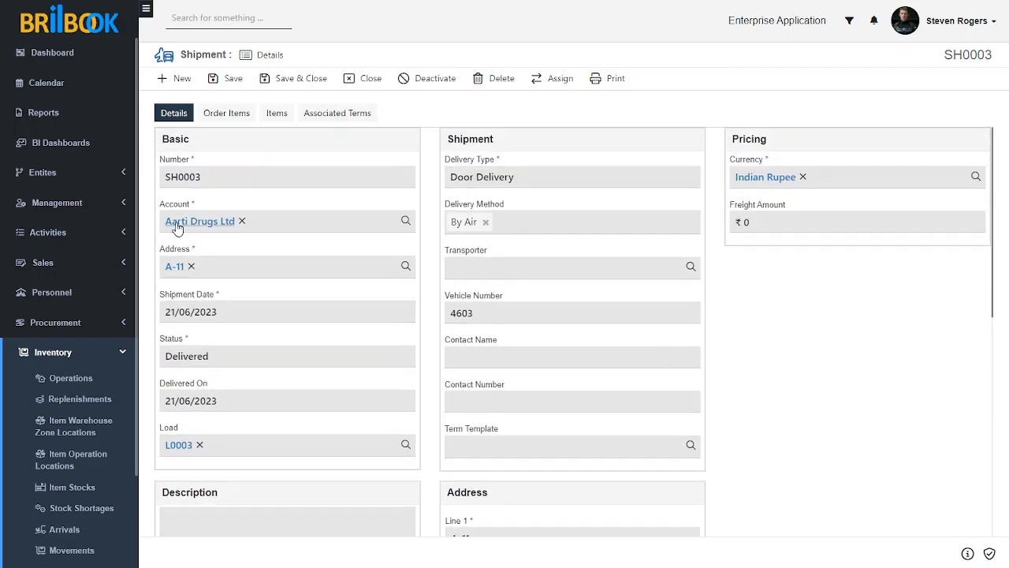
pyautogui.click(183, 446)
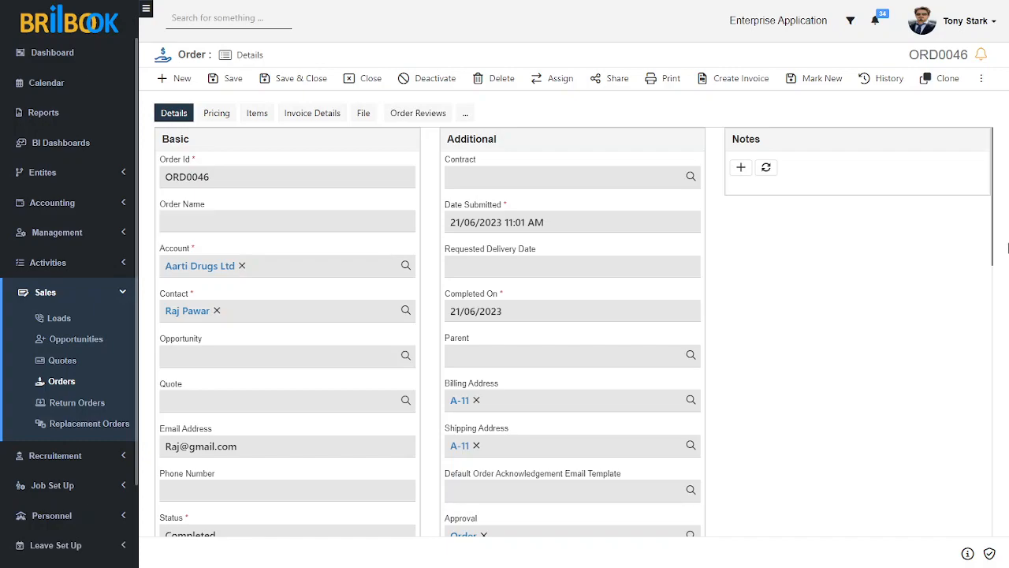
# - Review the sales order's status and details, then check its order lines
pyautogui.scroll(-3, 914, 236)
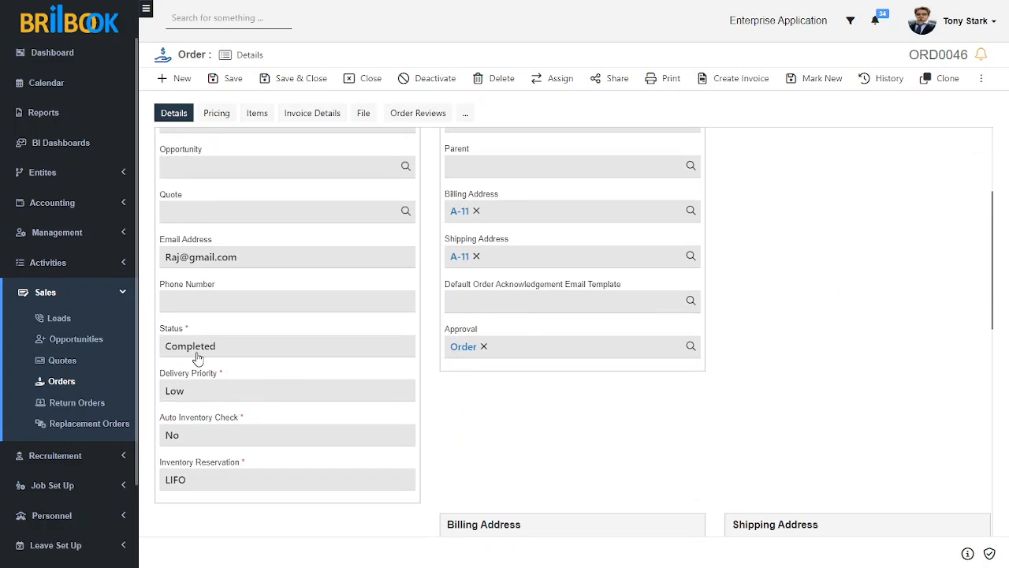
pyautogui.scroll(1, 283, 361)
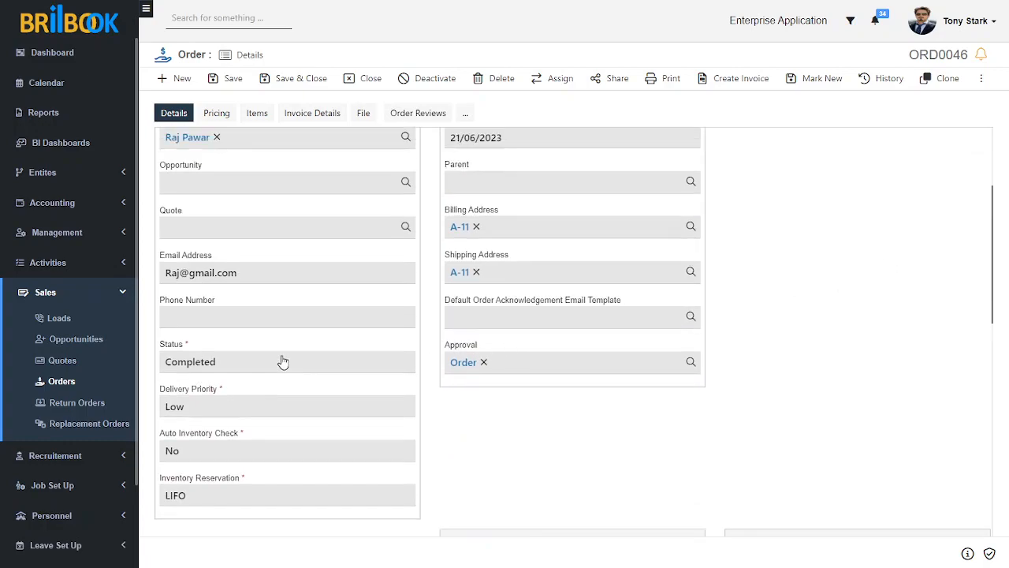
pyautogui.scroll(2, 283, 361)
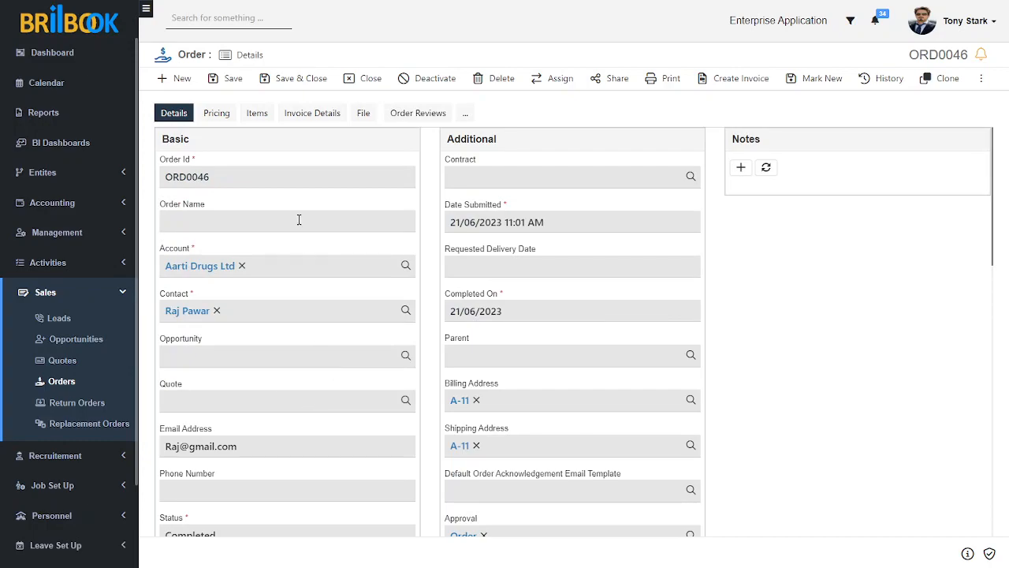
pyautogui.click(261, 115)
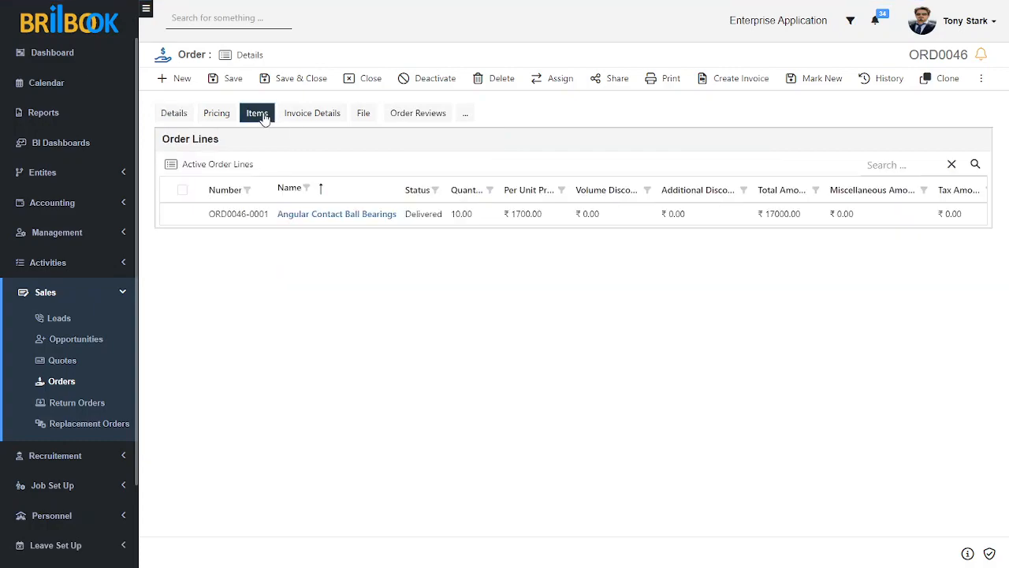